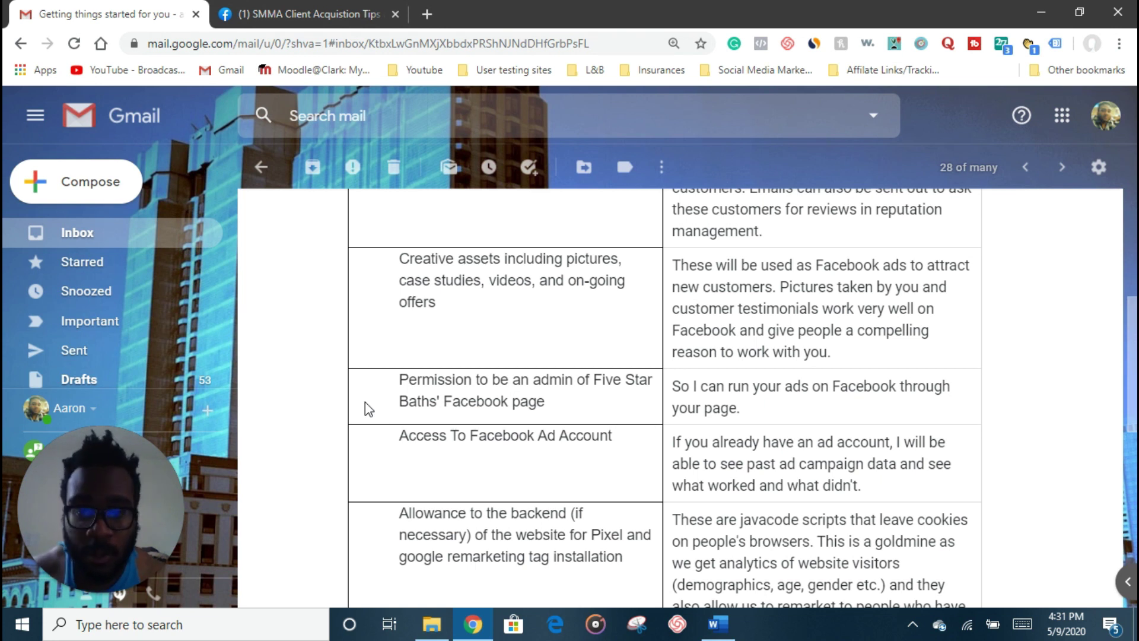
Step: Scroll through the Facebook ad SOP document's onboarding and ad-creative steps
scroll(472, 409, "up", 1)
scroll(476, 417, "up", 1)
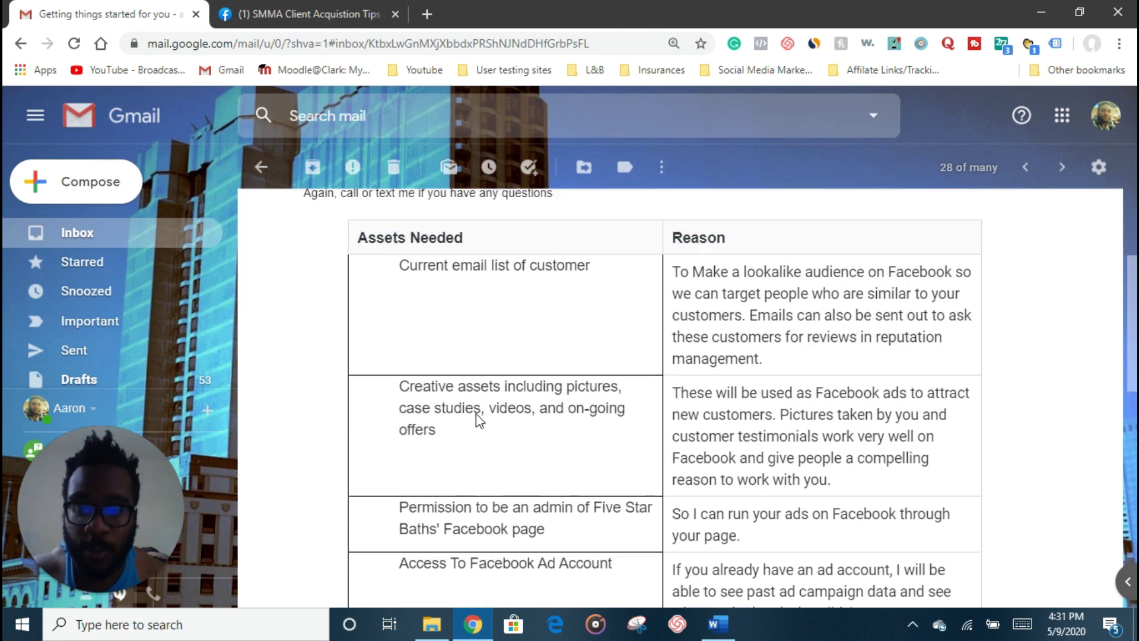
scroll(476, 420, "down", 1)
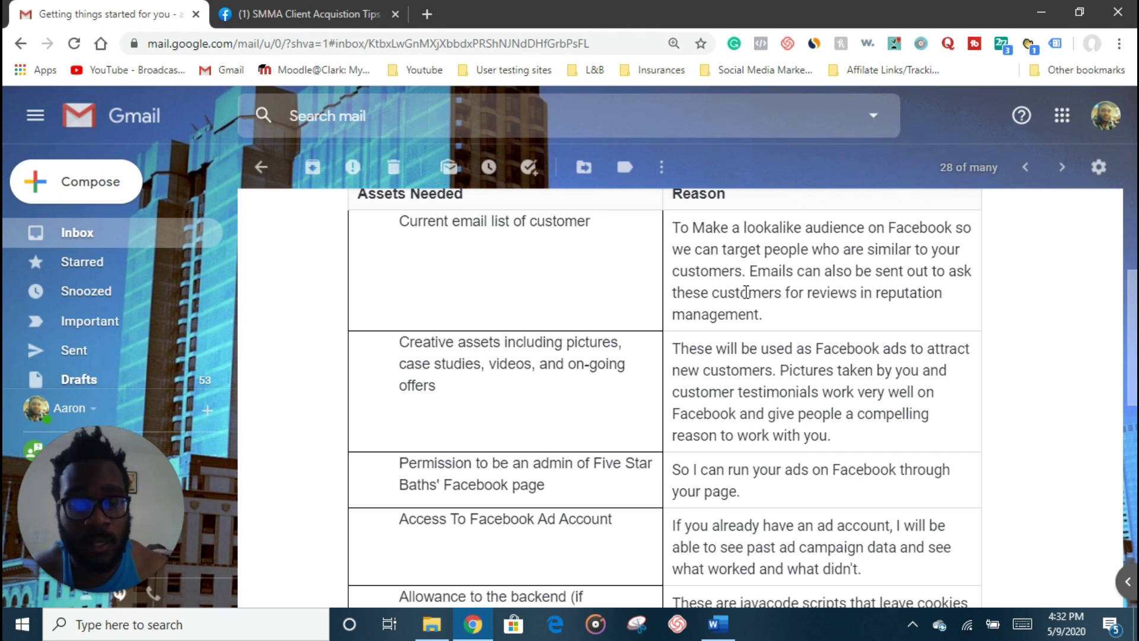
scroll(732, 314, "down", 2)
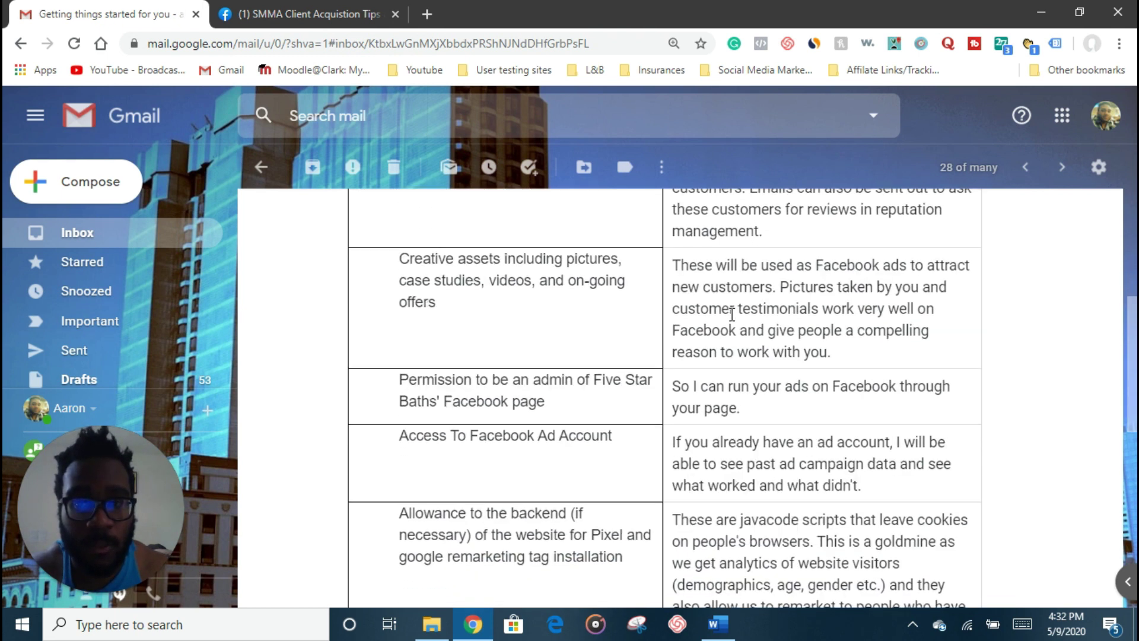
scroll(658, 361, "up", 1)
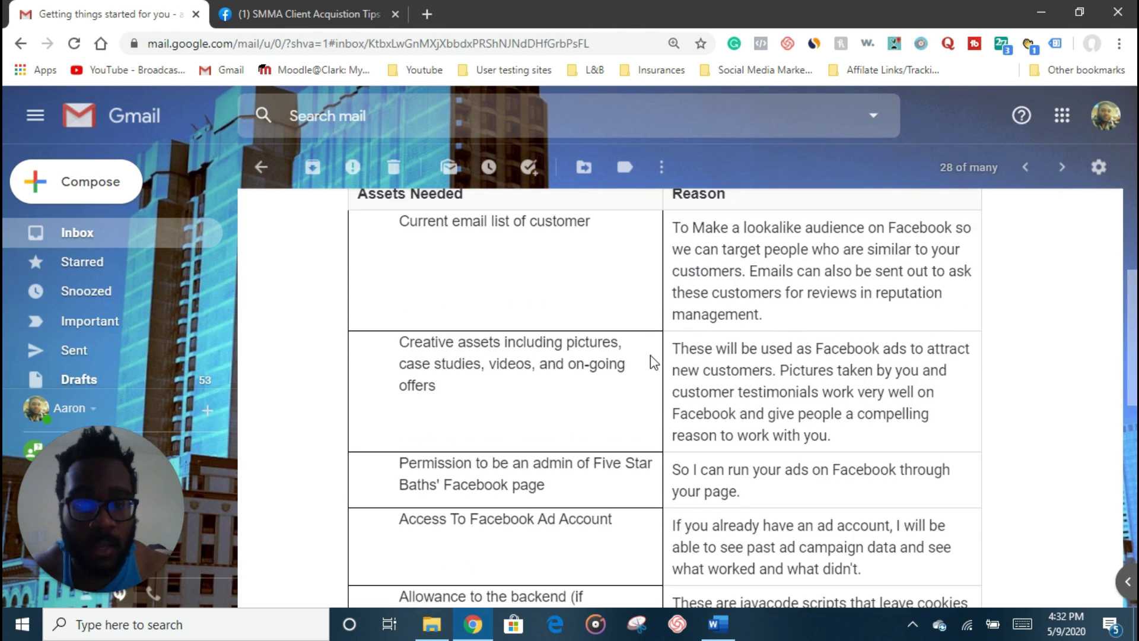
scroll(629, 353, "down", 1)
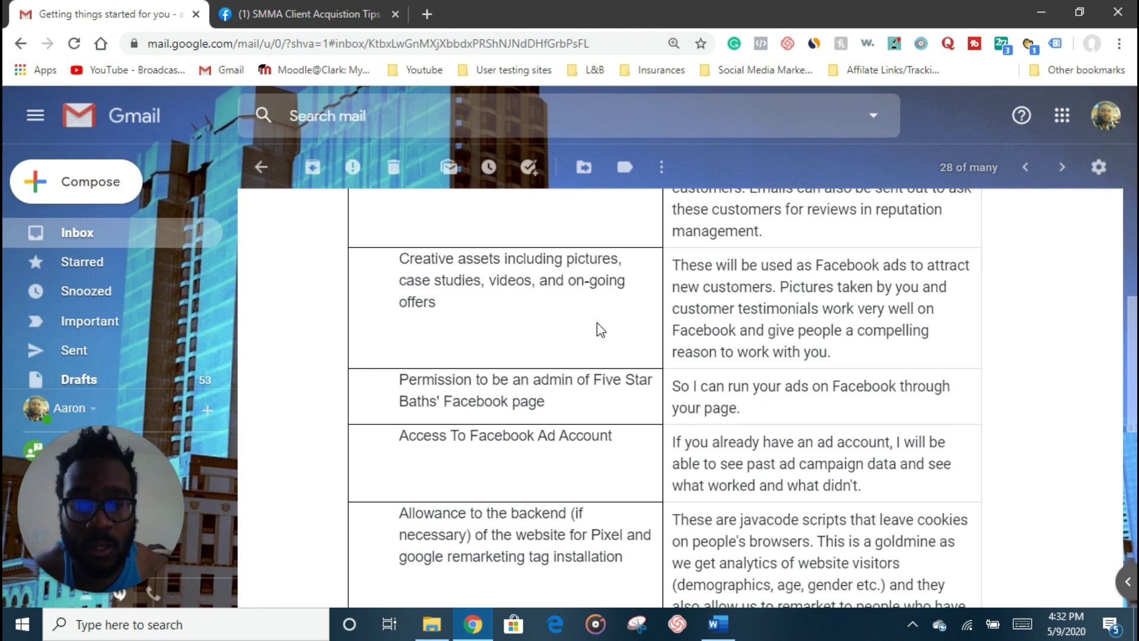
scroll(600, 330, "down", 1)
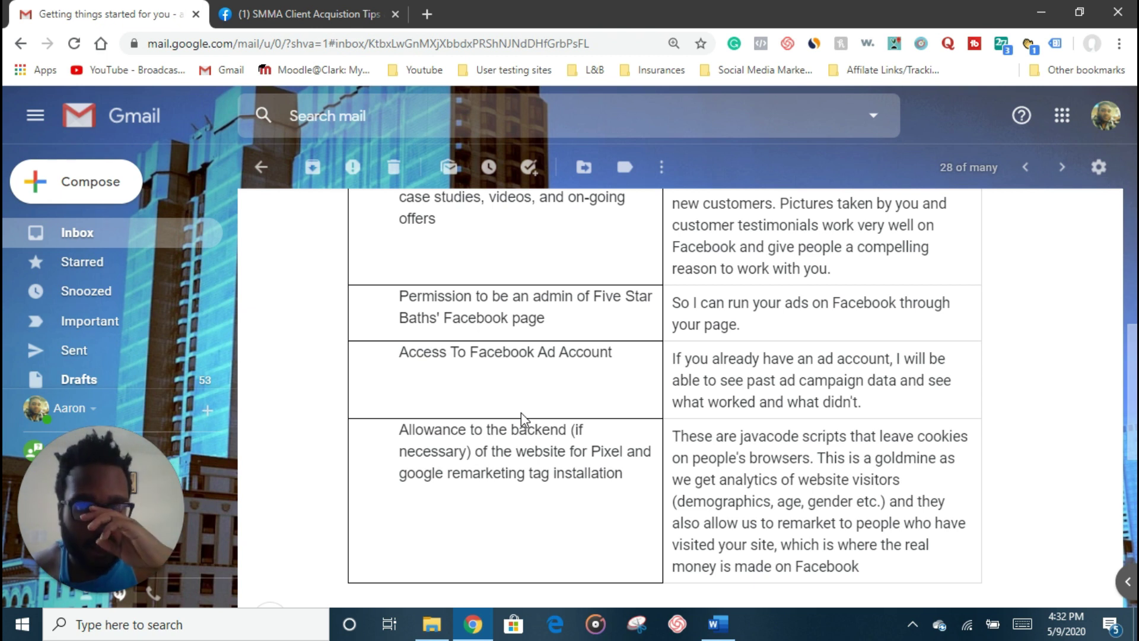
scroll(521, 412, "up", 3)
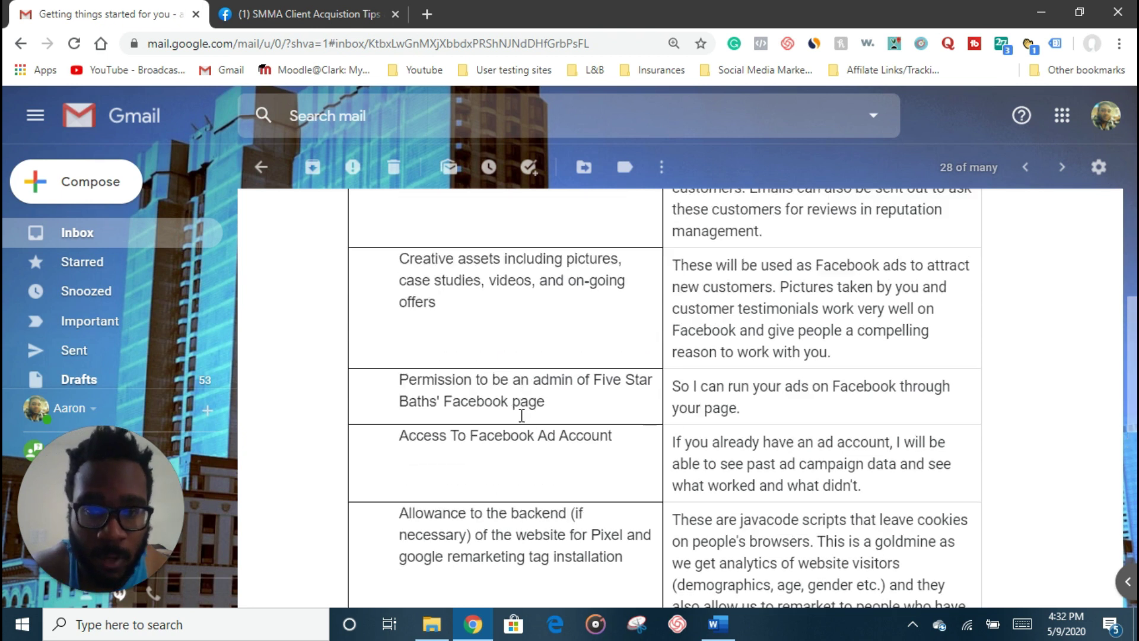
scroll(467, 410, "down", 2)
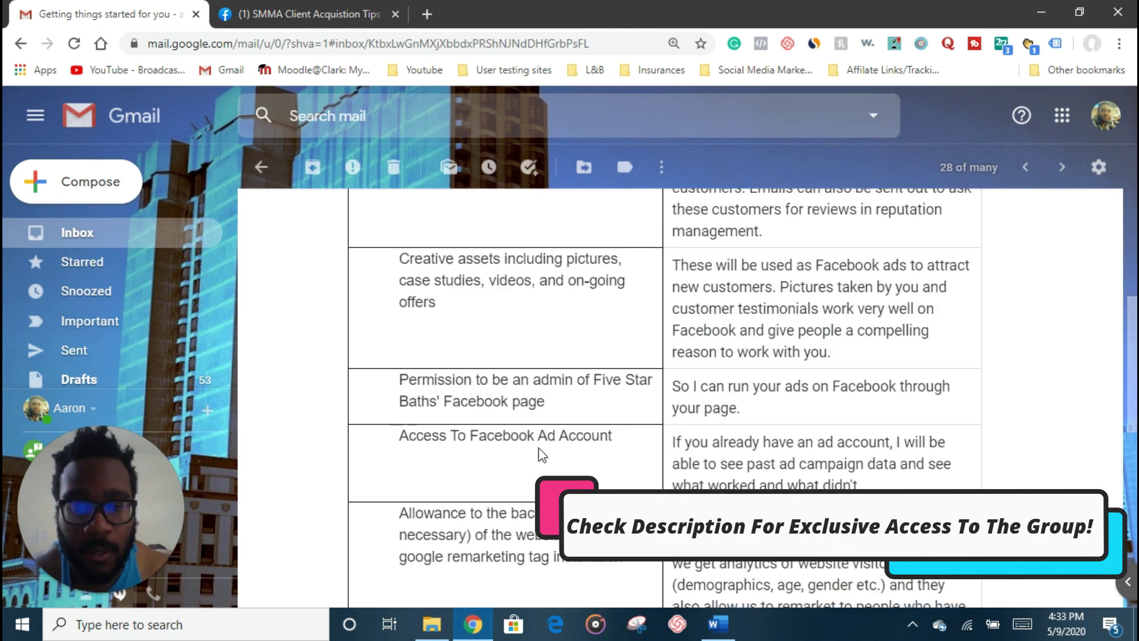
scroll(580, 452, "up", 2)
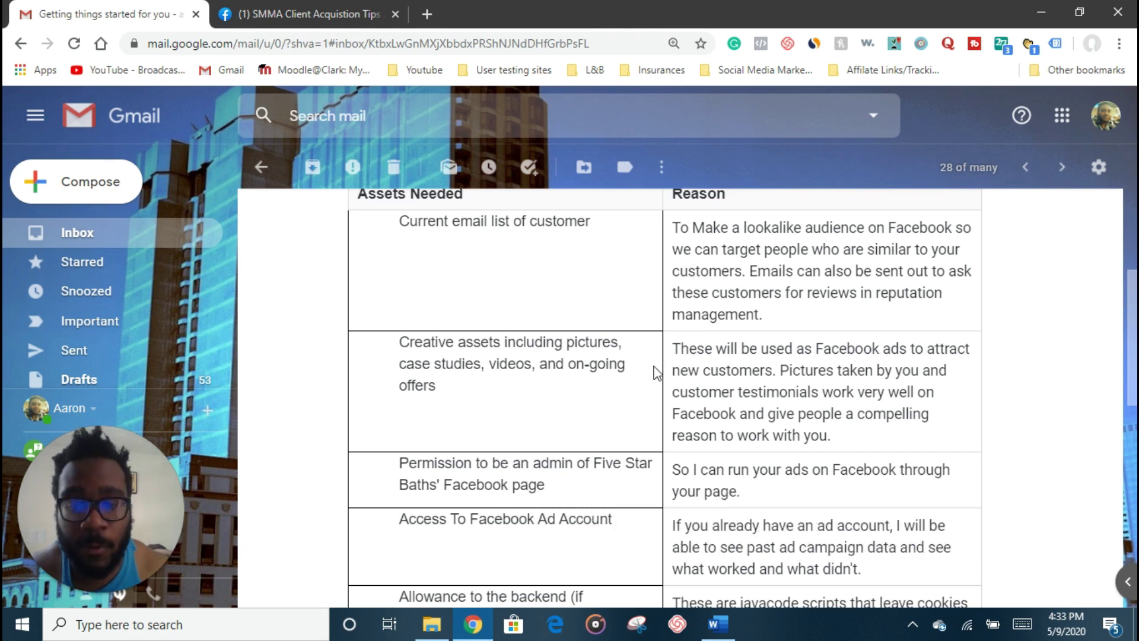
scroll(656, 363, "down", 1)
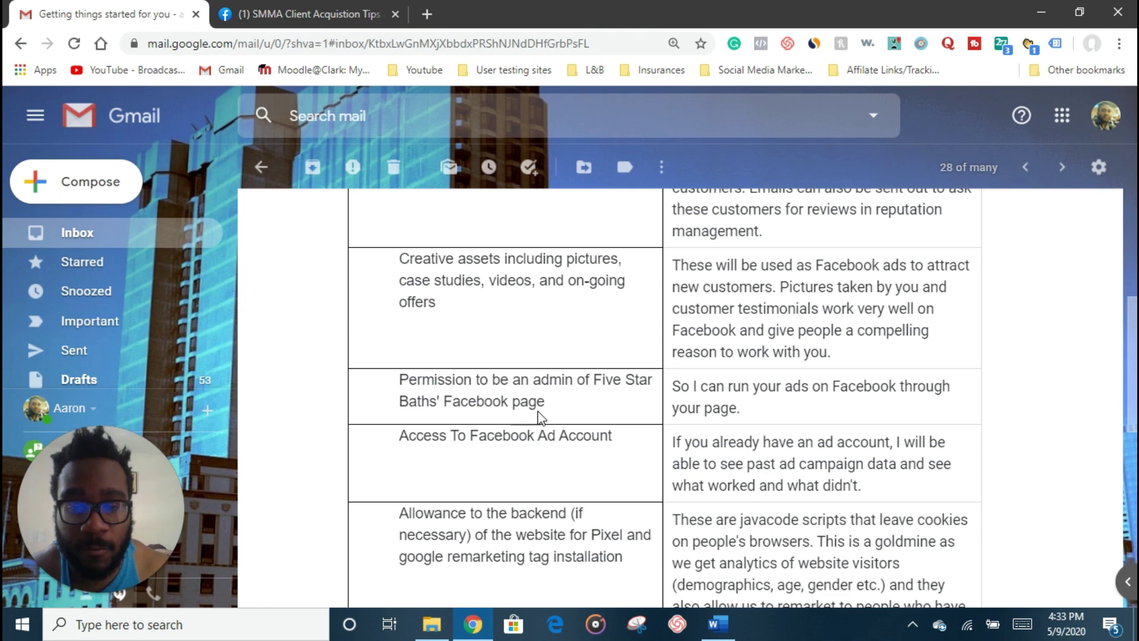
scroll(475, 398, "up", 1)
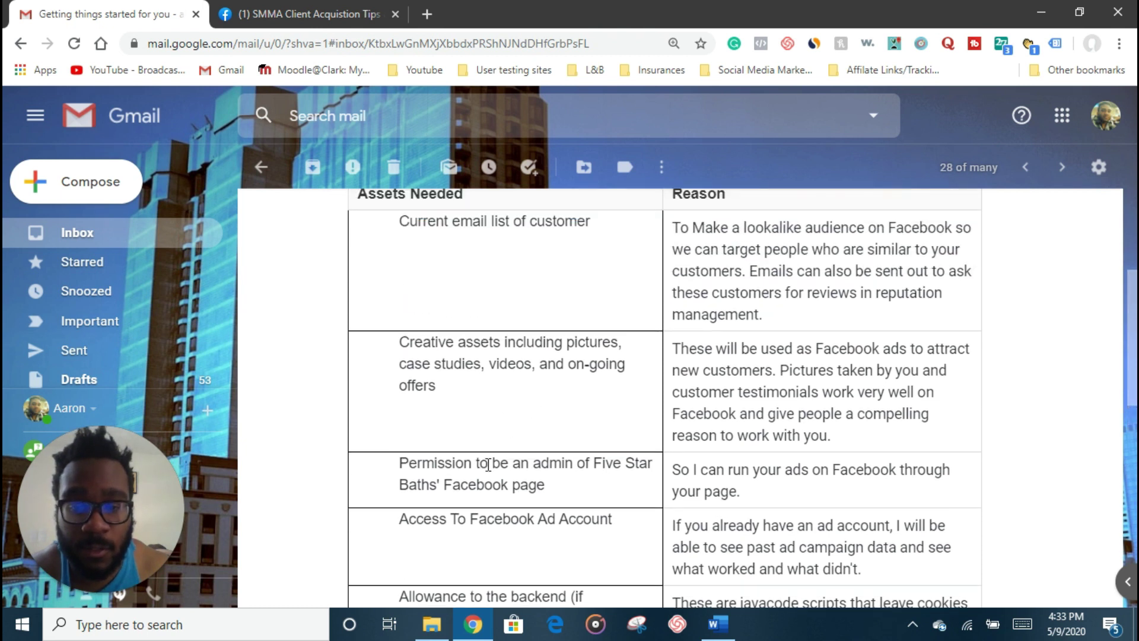
scroll(422, 604, "down", 1)
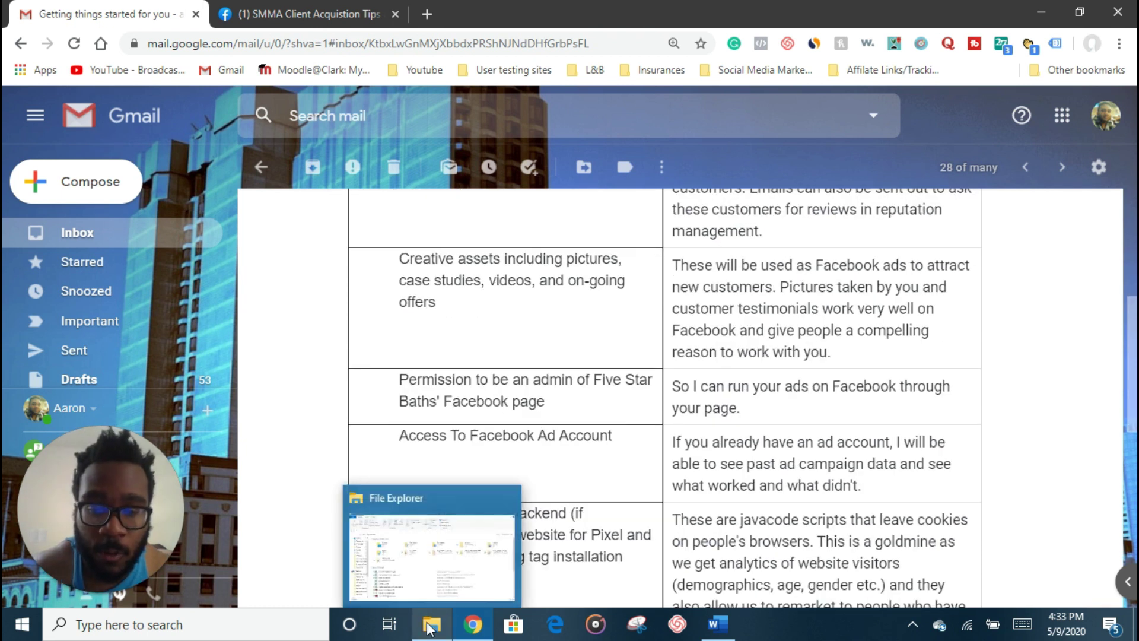
Step: In File Explorer, go to SMMA files & sheets > How to for CLIENTS and select the advertiser guide
mouse_move(431, 622)
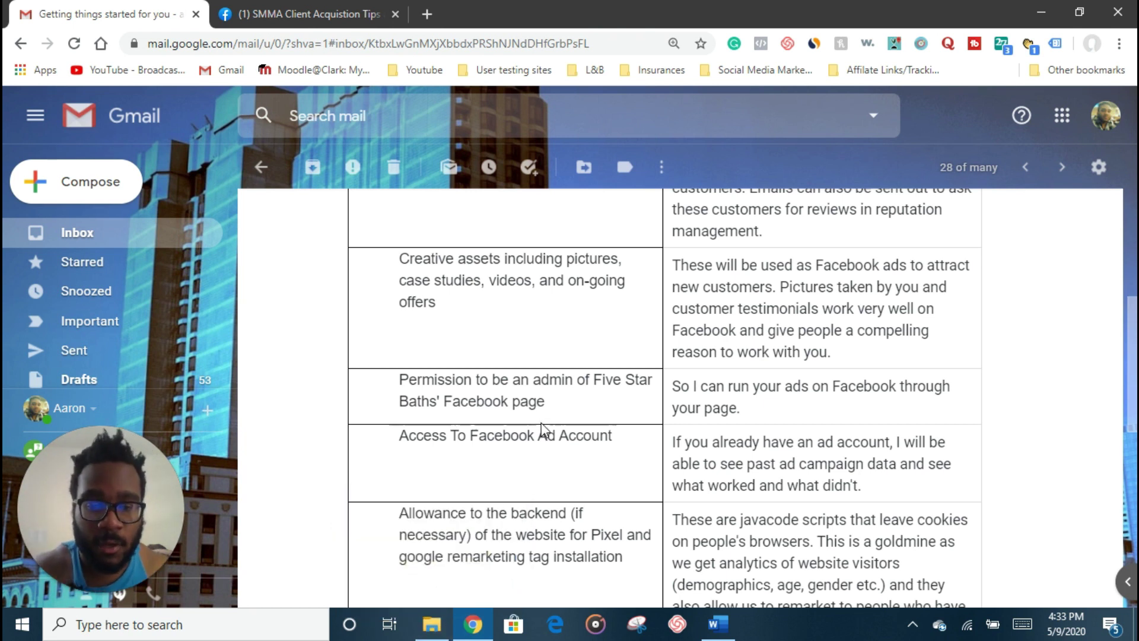
left_click(449, 638)
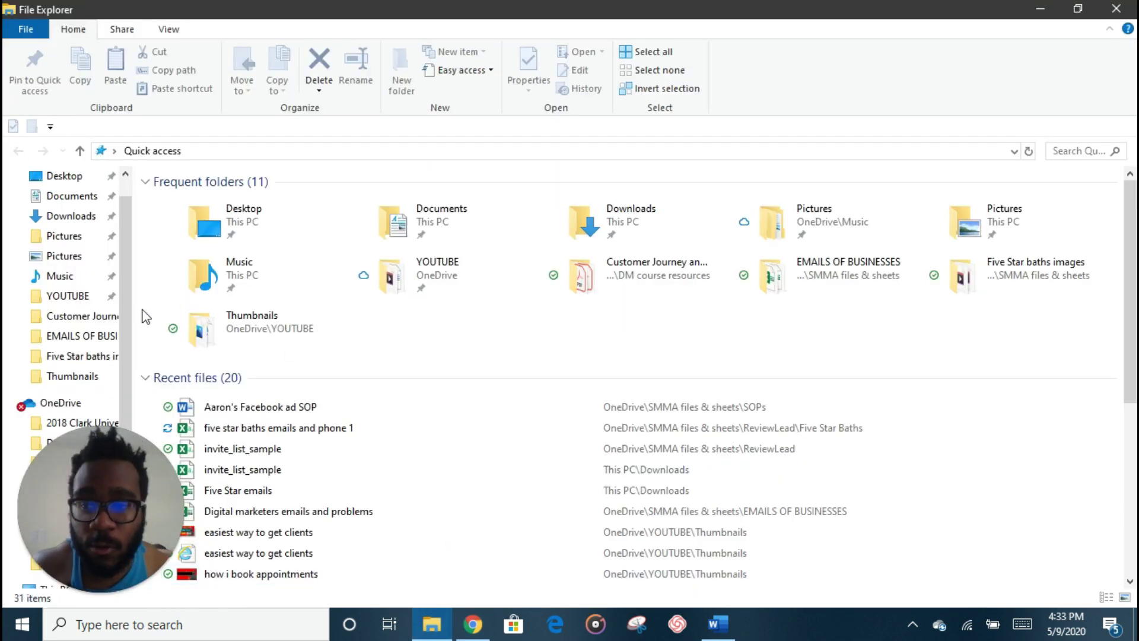
left_click(90, 336)
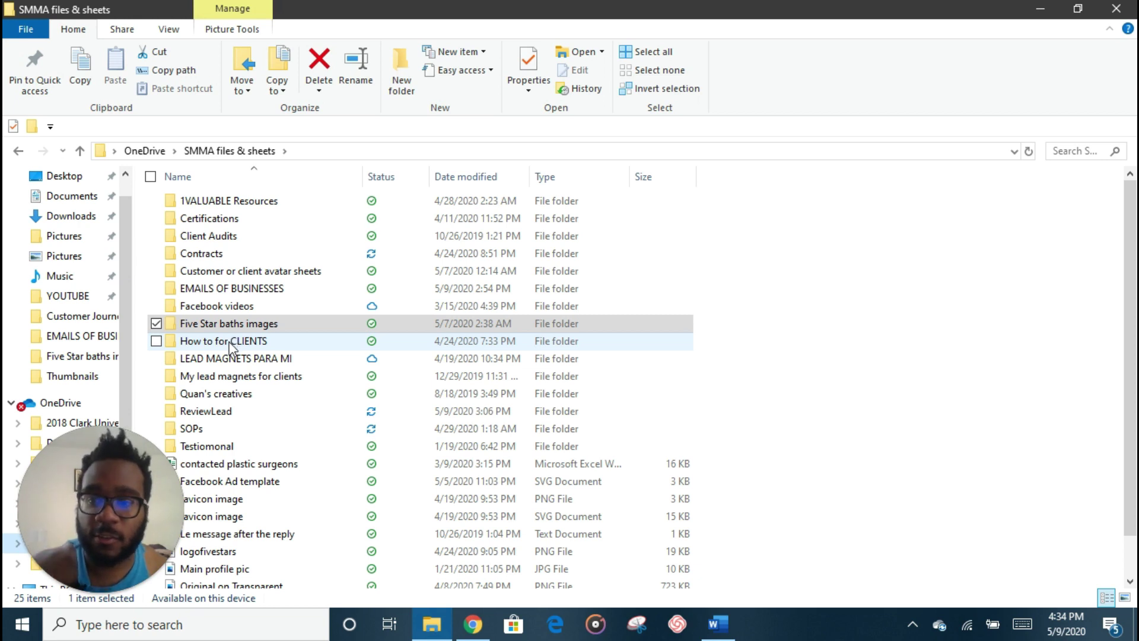
double_click(229, 342)
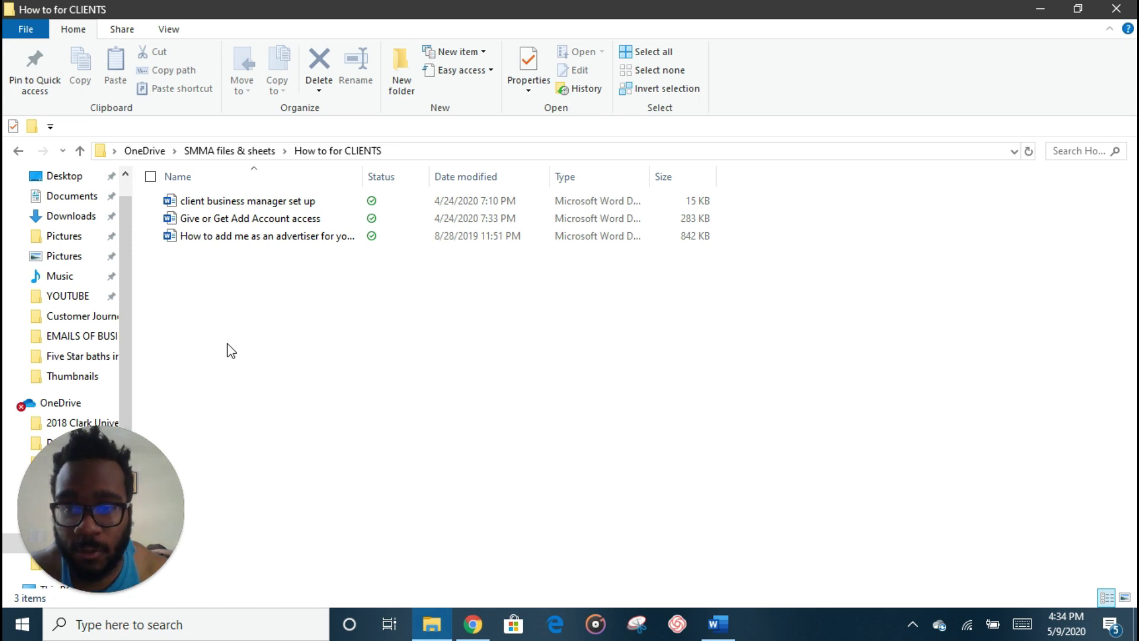
left_click(260, 243)
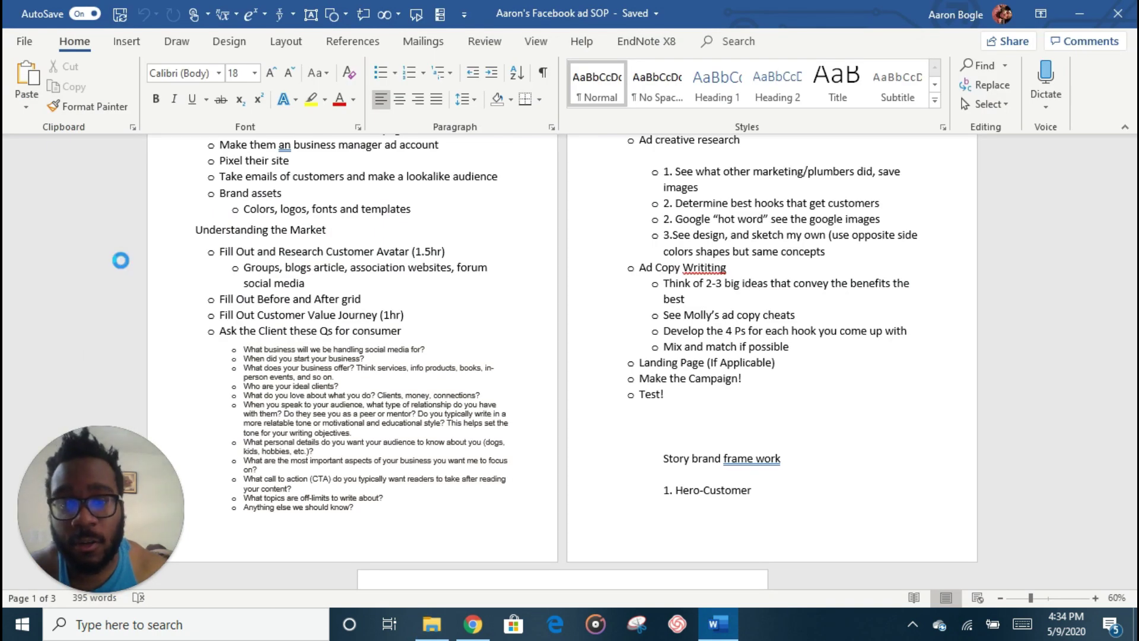
Step: Scroll through the illustrated steps of 'How to add me as an advertiser for your page'
scroll(283, 202, "up", 1)
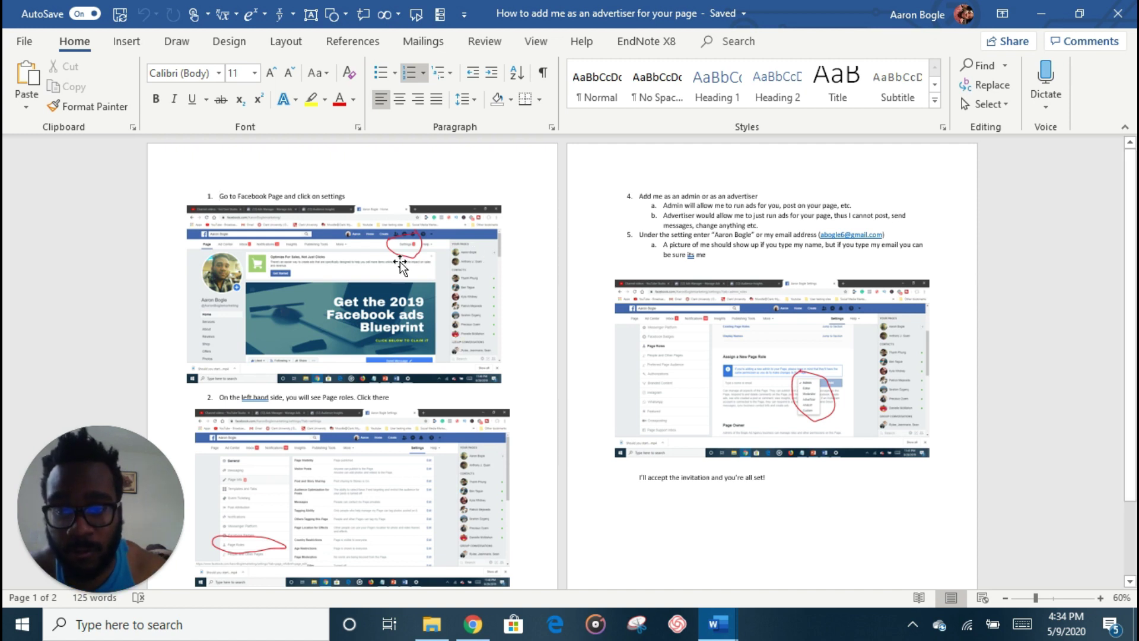
scroll(414, 279, "down", 1)
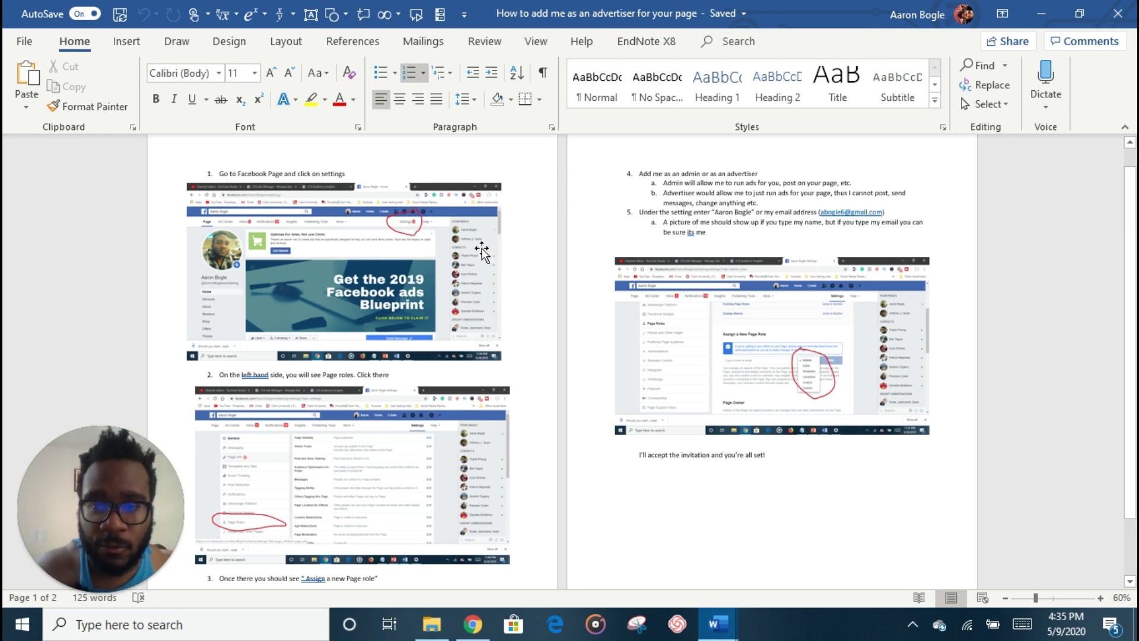
left_click(1054, 601)
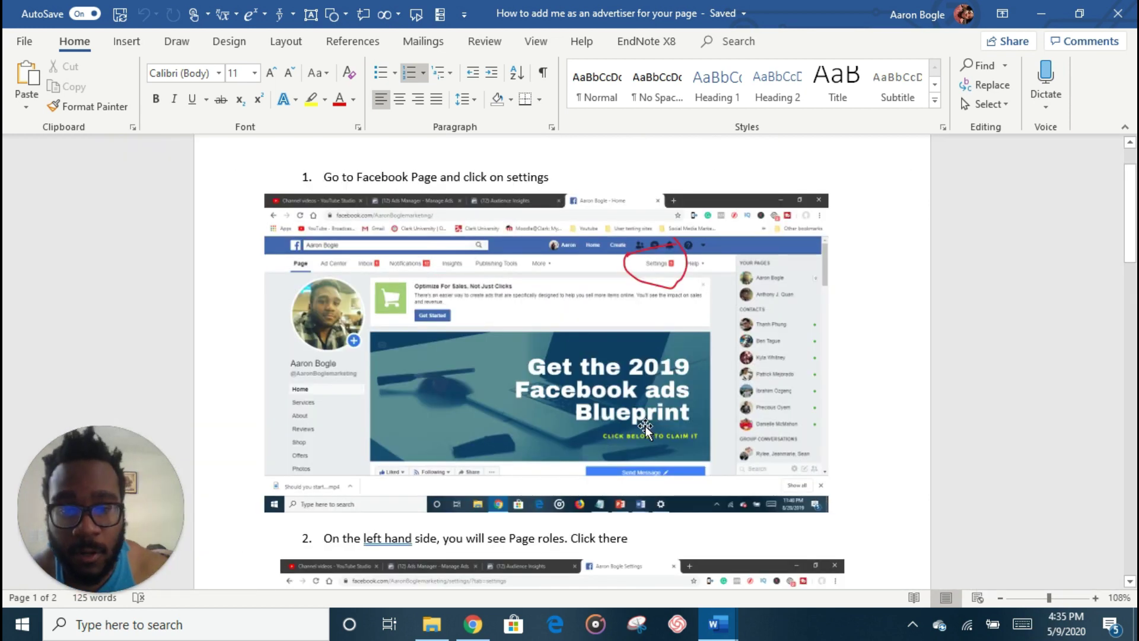
scroll(645, 425, "up", 2)
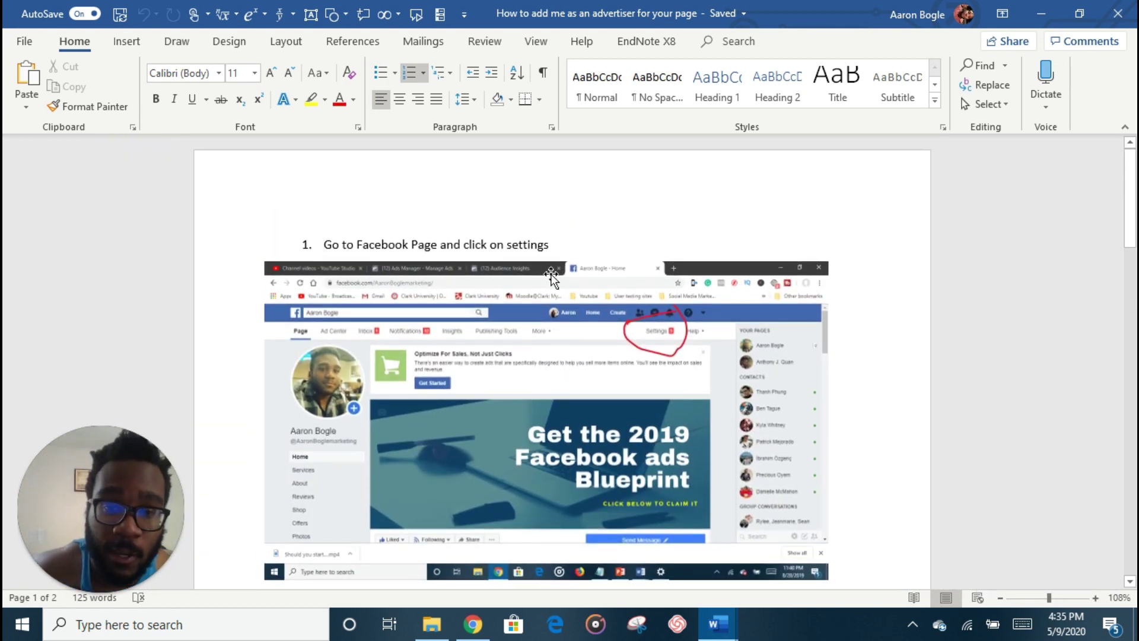
scroll(657, 329, "down", 4)
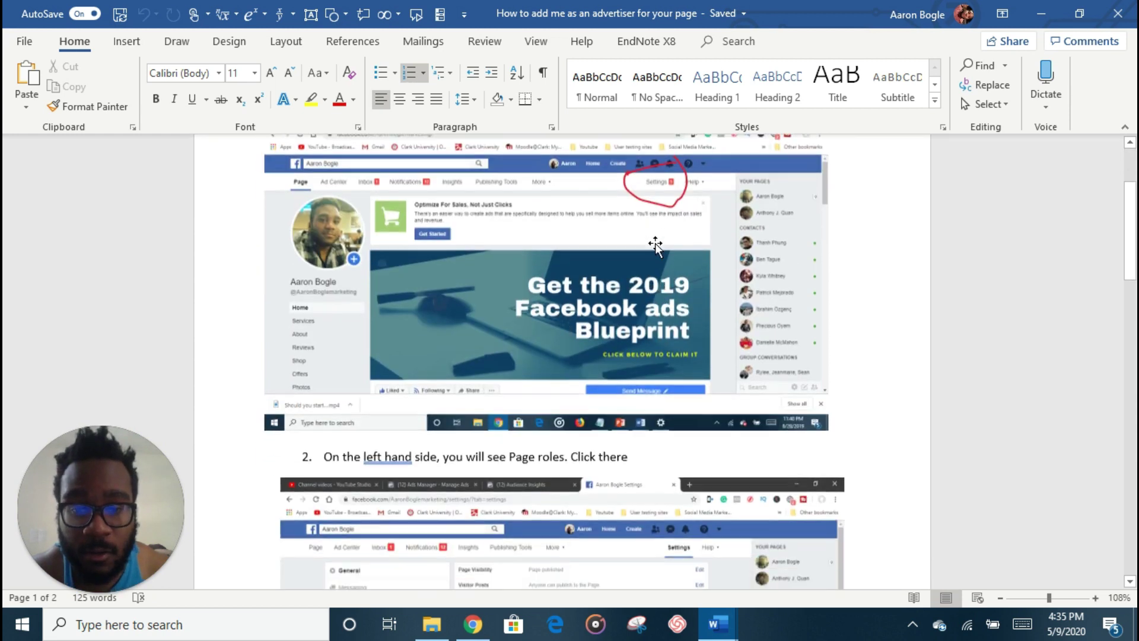
scroll(655, 246, "down", 5)
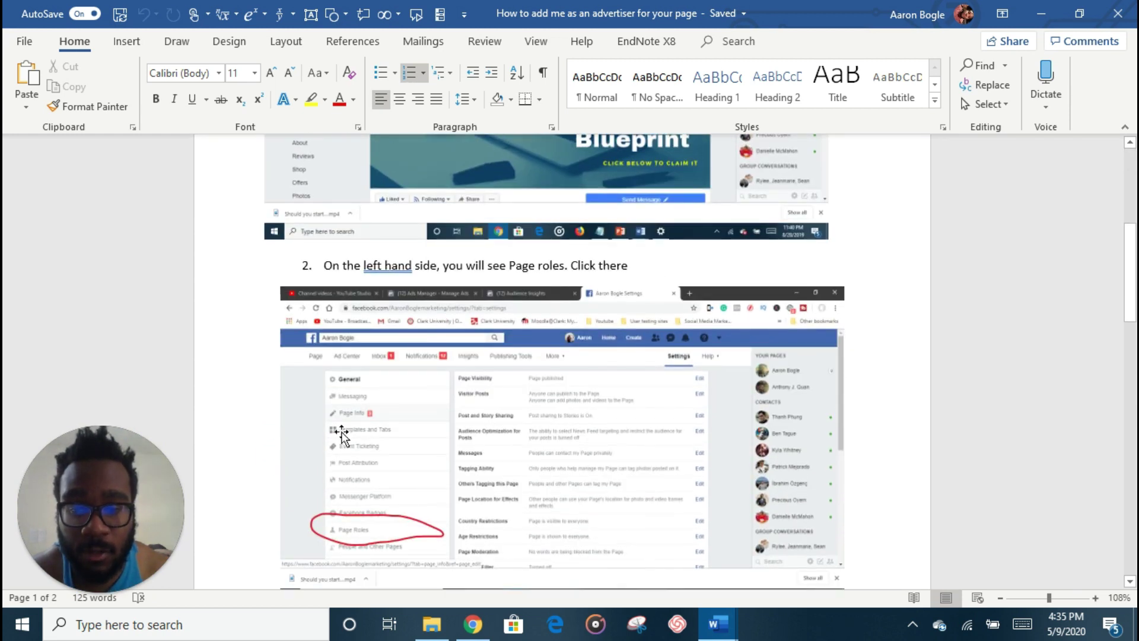
scroll(371, 433, "down", 2)
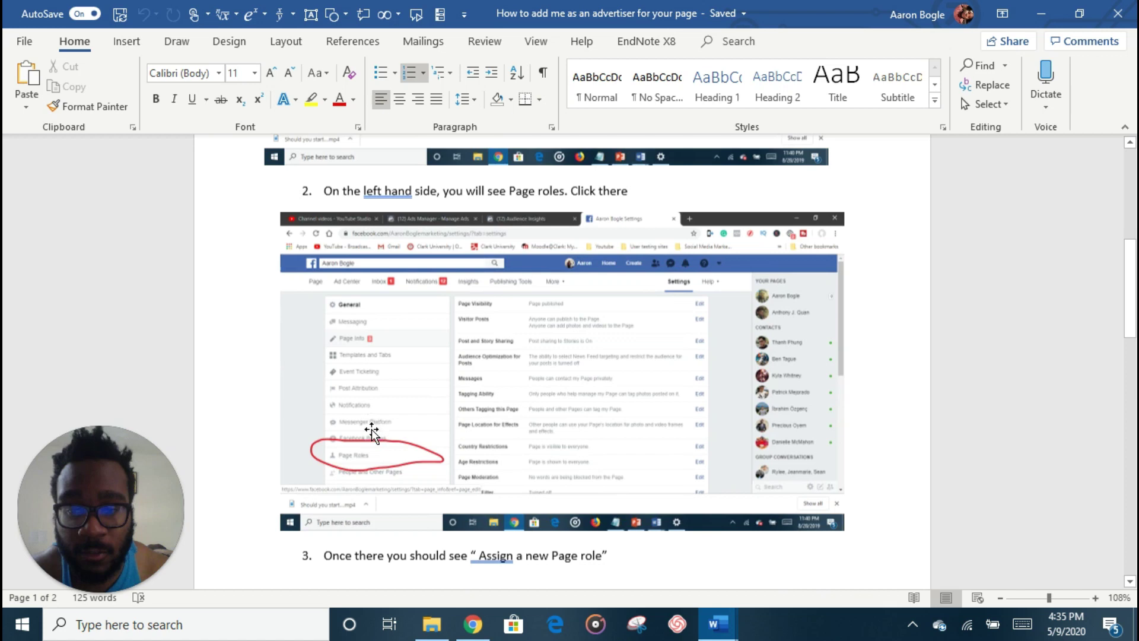
scroll(369, 451, "down", 1)
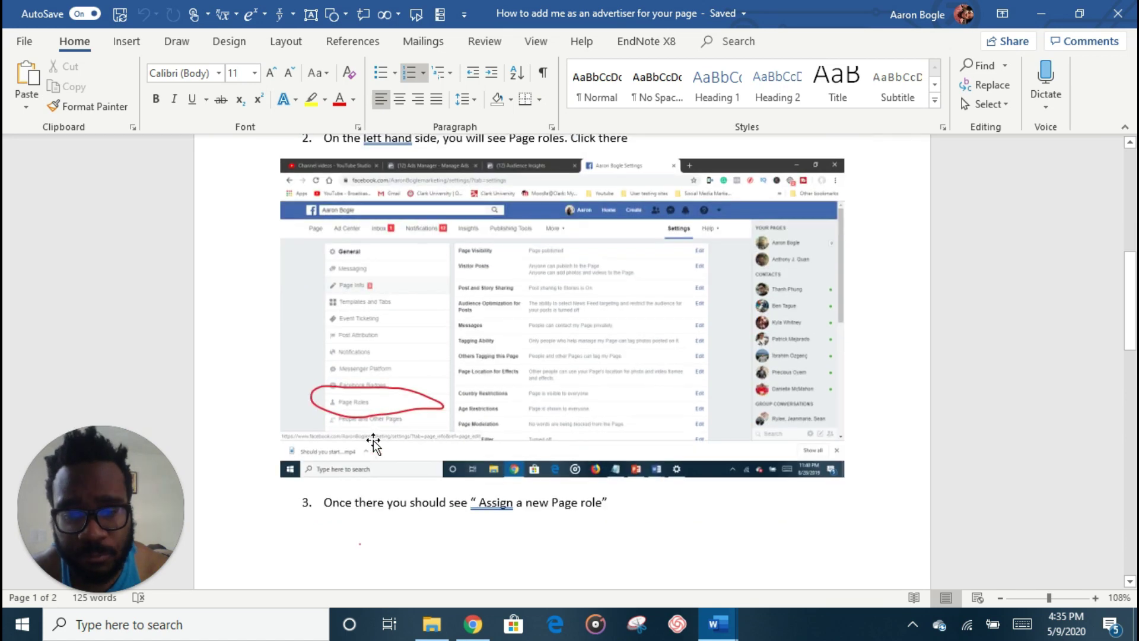
scroll(373, 442, "down", 9)
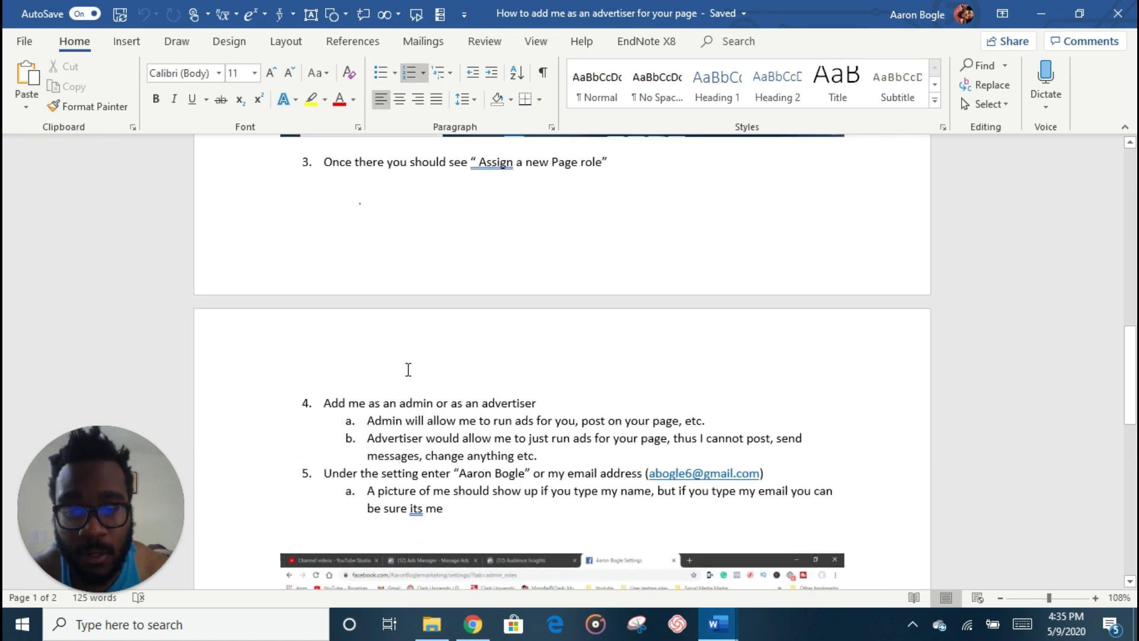
scroll(415, 356, "up", 2)
scroll(542, 270, "down", 2)
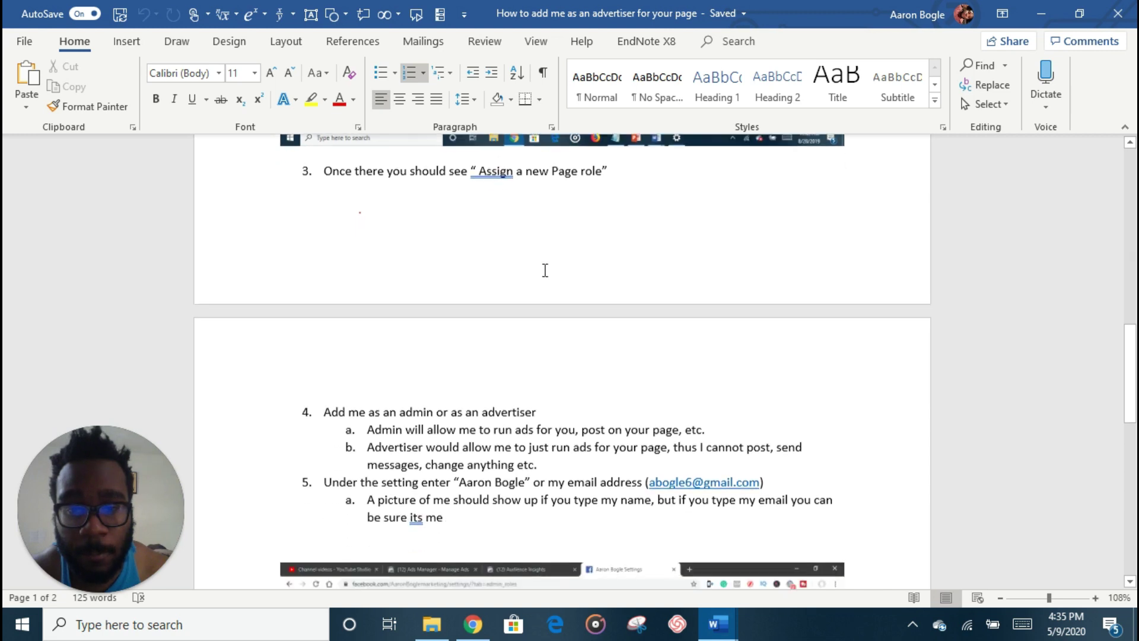
scroll(544, 270, "down", 9)
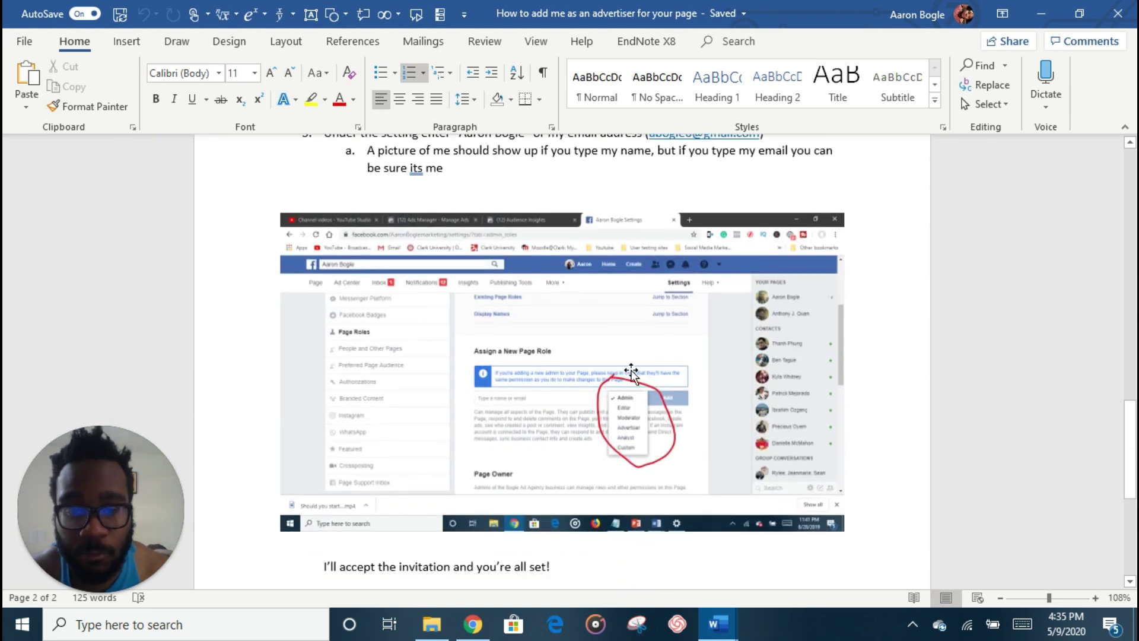
scroll(589, 424, "up", 4)
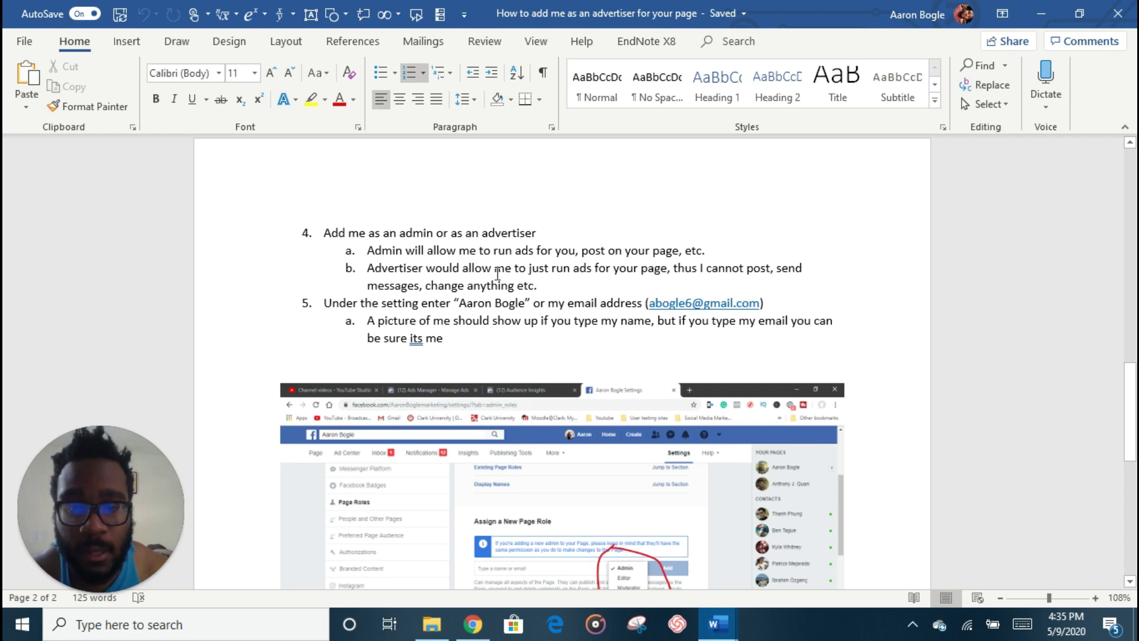
scroll(582, 356, "down", 6)
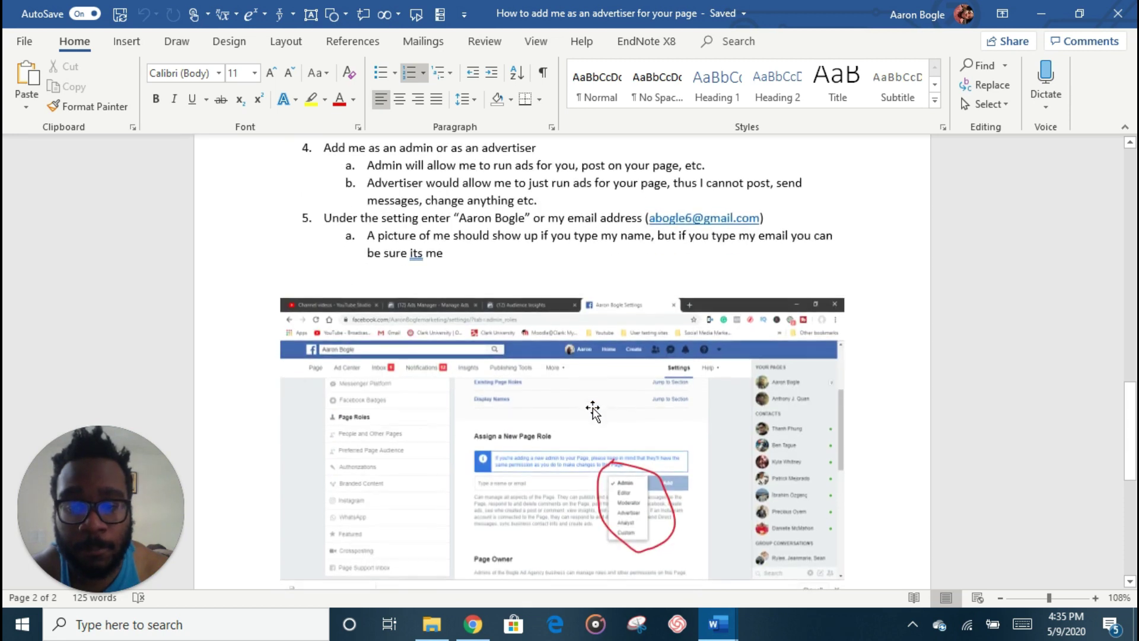
scroll(599, 382, "up", 5)
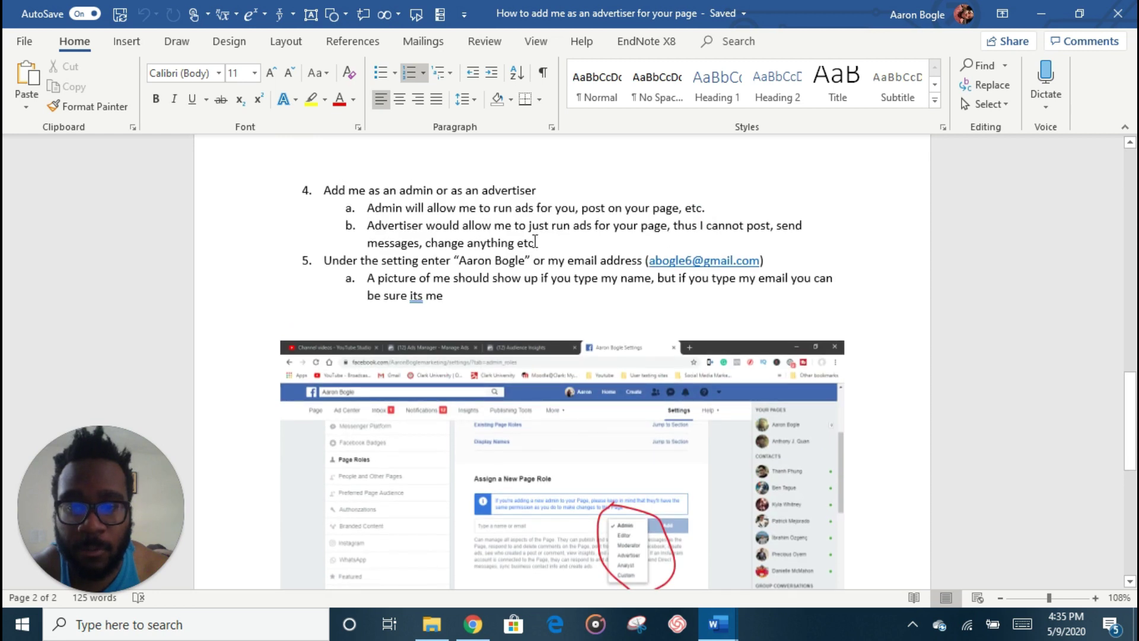
Step: Delete the advertiser sub-item b under step 4 and review the rest of the guide
triple_click(490, 239)
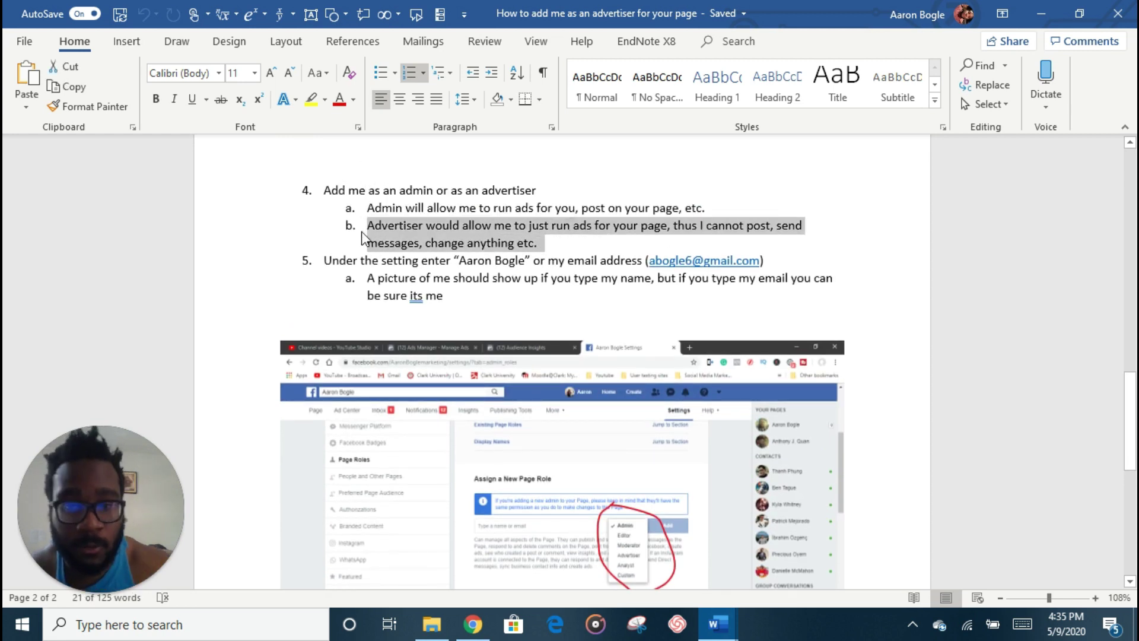
key("BackSpace")
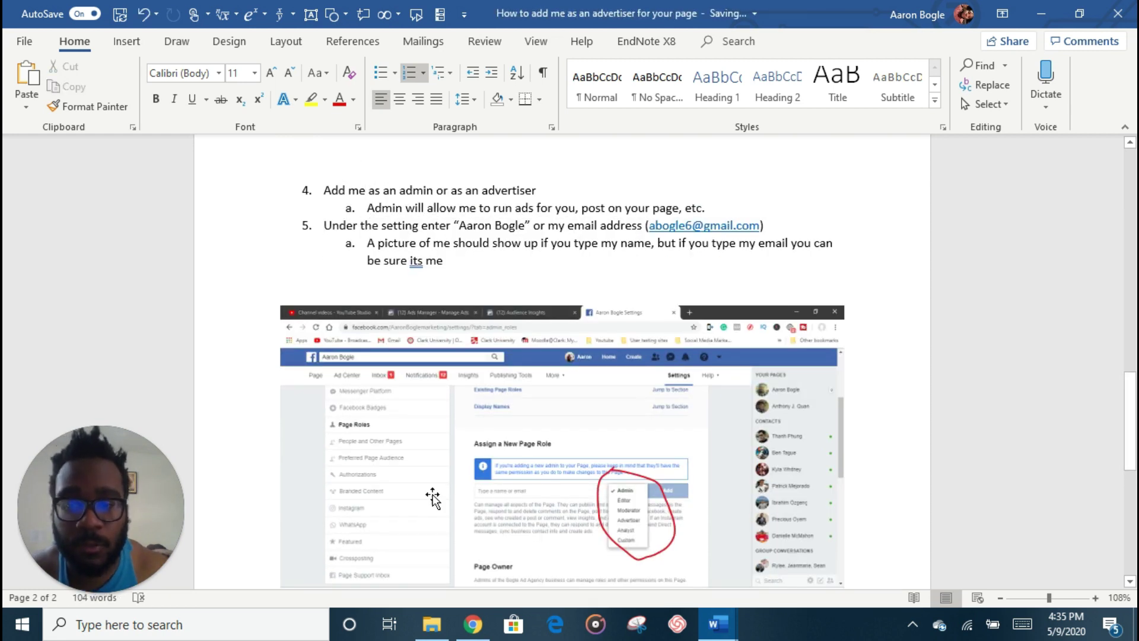
scroll(446, 493, "down", 2)
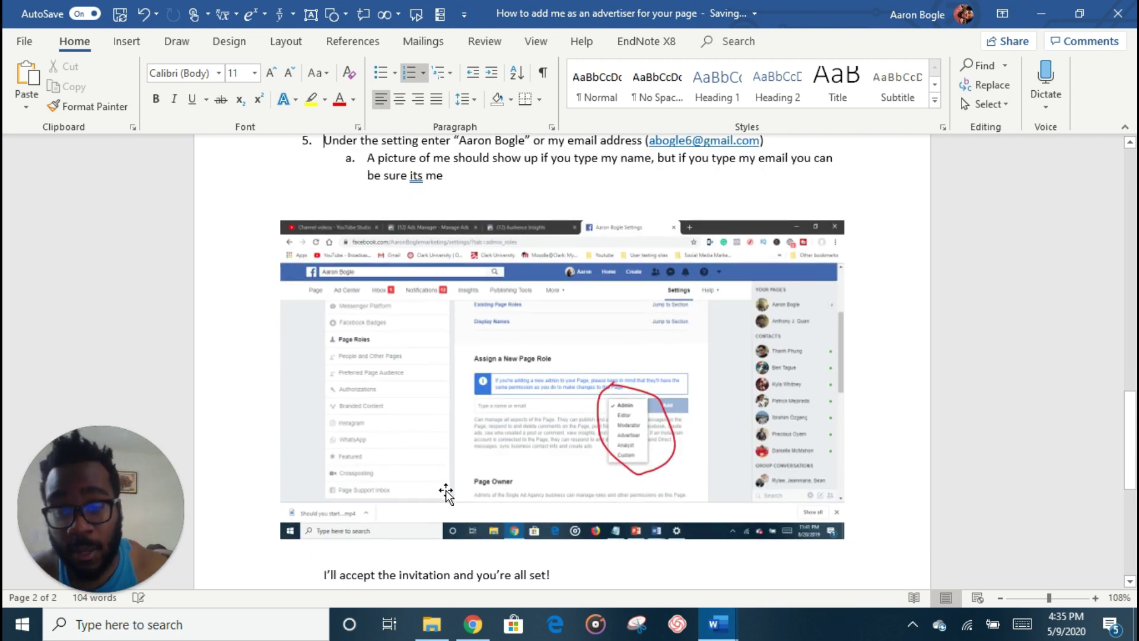
scroll(541, 497, "down", 2)
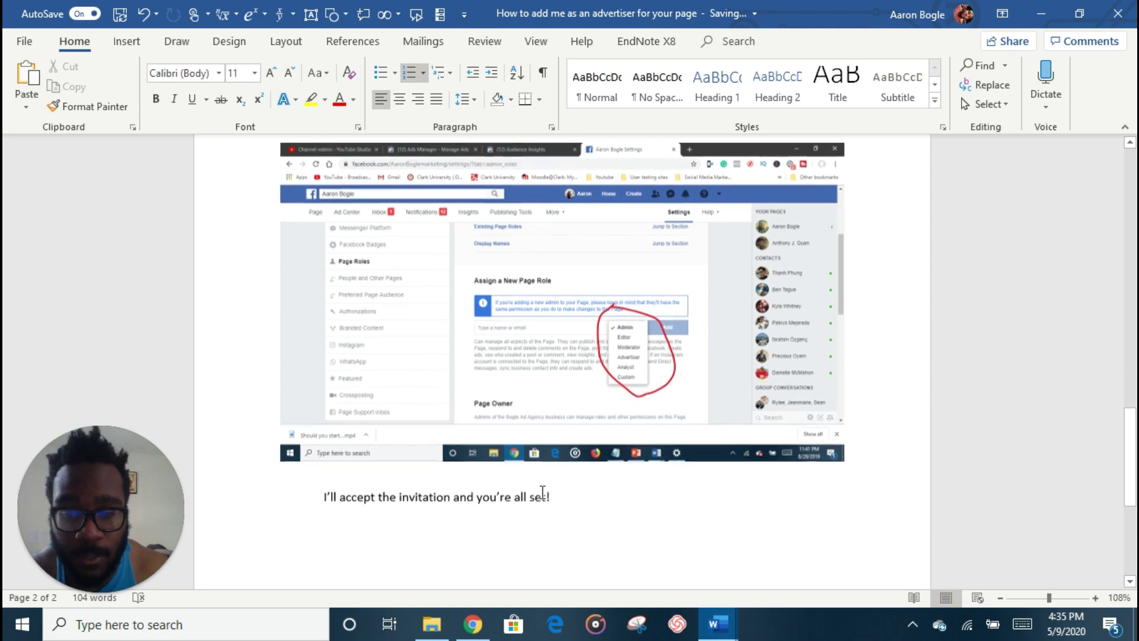
scroll(540, 496, "up", 2)
scroll(542, 497, "down", 2)
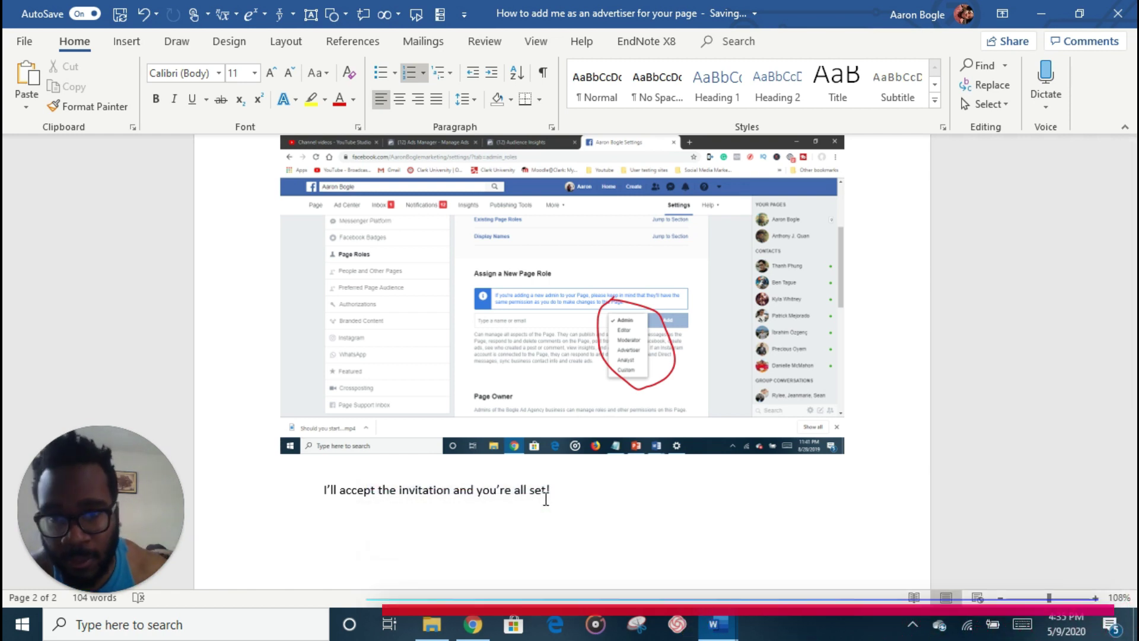
Step: Close the advertiser guide and minimize the ad SOP document to reveal the How to for CLIENTS folder
scroll(639, 433, "up", 2)
scroll(731, 335, "up", 5)
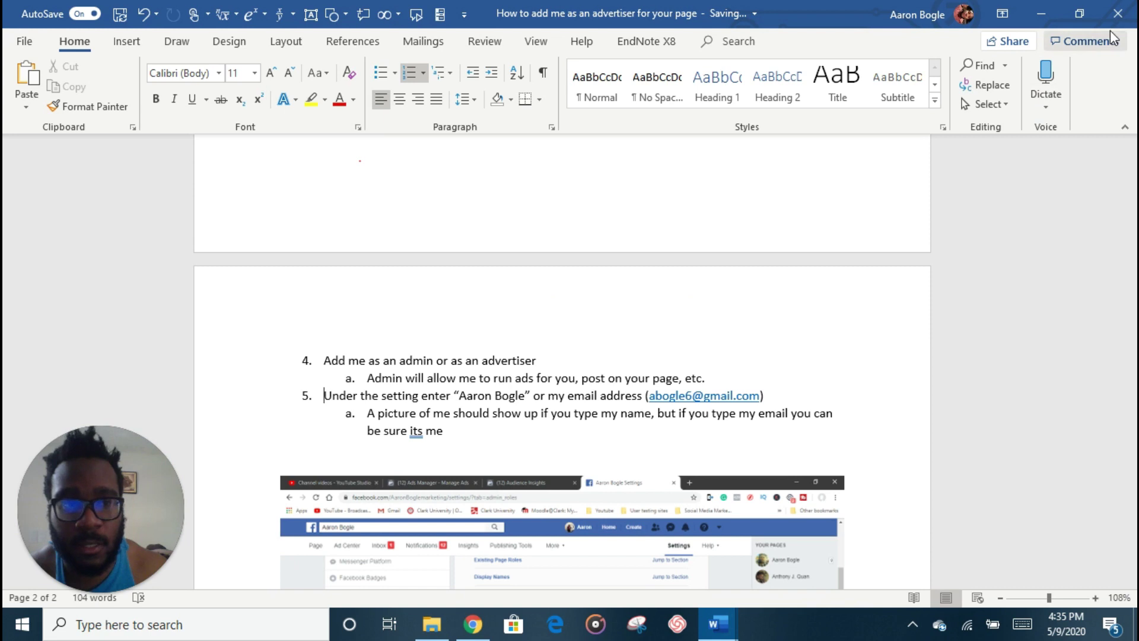
scroll(985, 145, "up", 2)
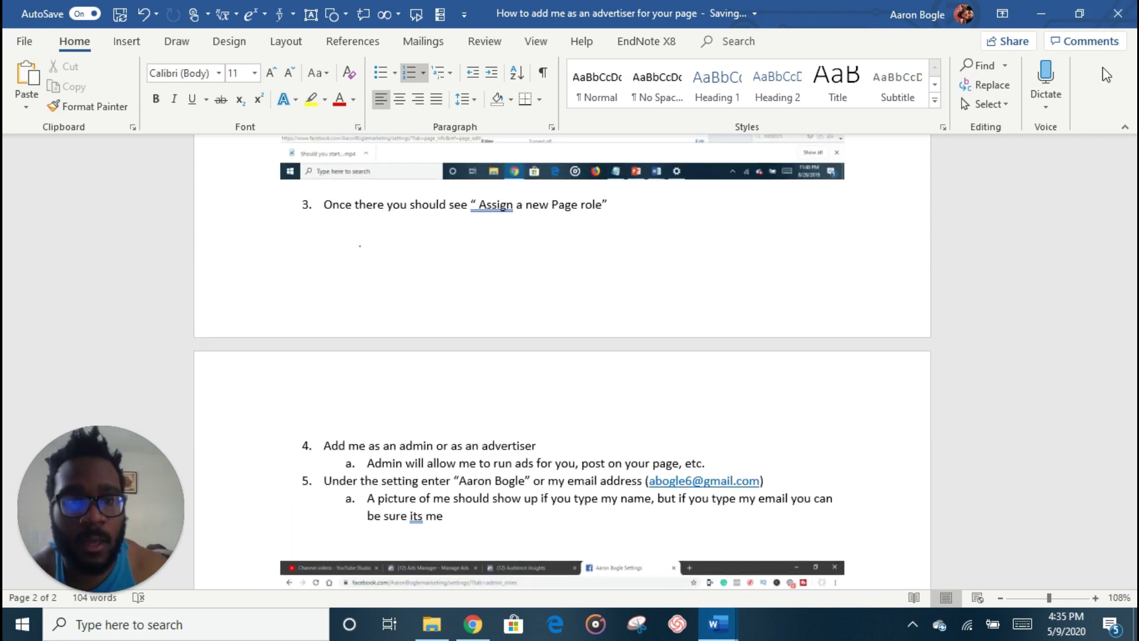
left_click(1115, 12)
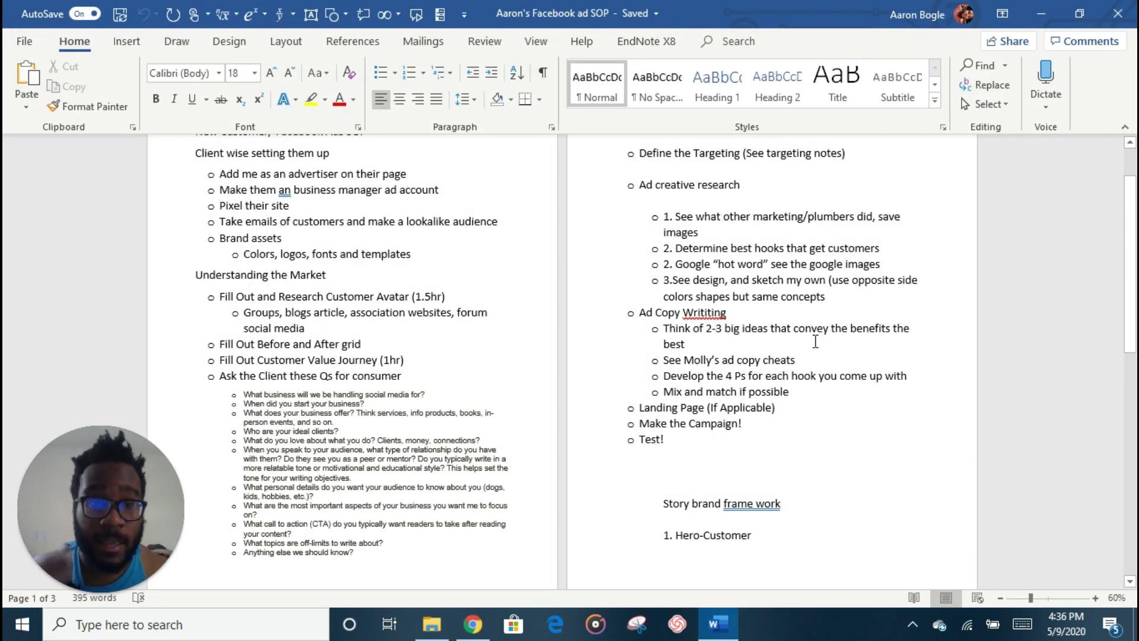
left_click(1051, 11)
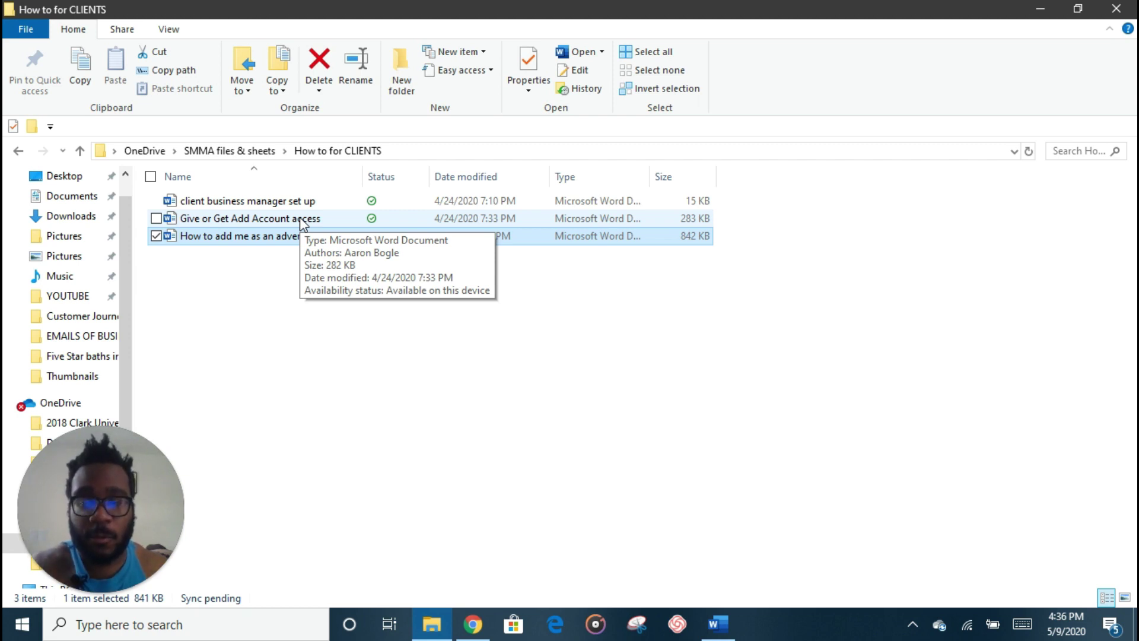
Step: Open the 'Give or Get Add Account access' Word guide from the How to for CLIENTS folder
left_click(288, 204)
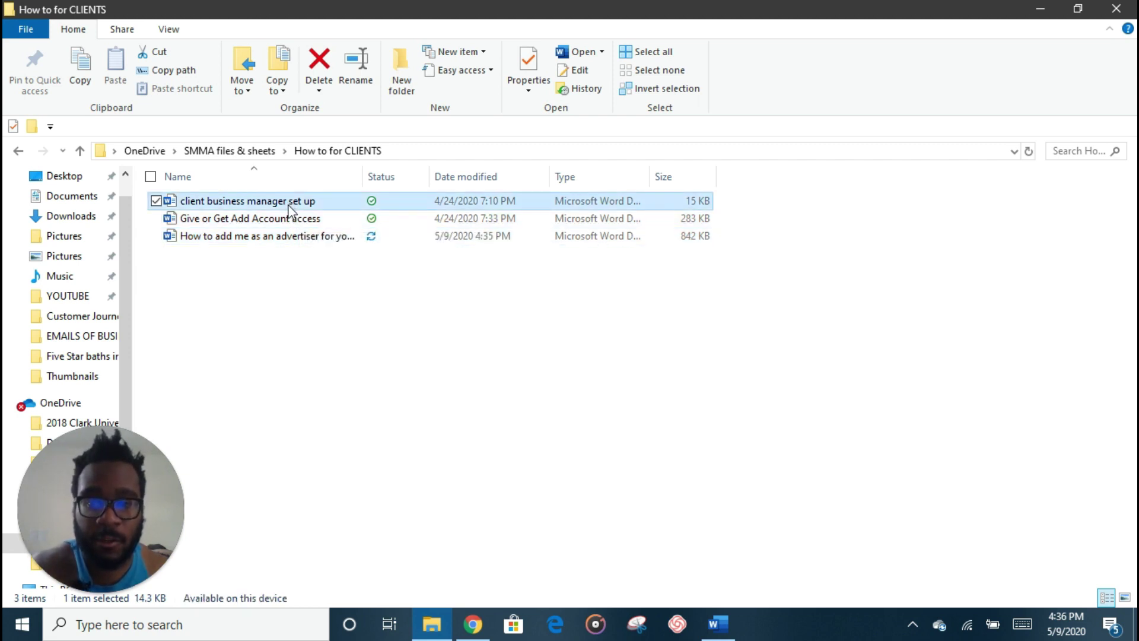
double_click(287, 206)
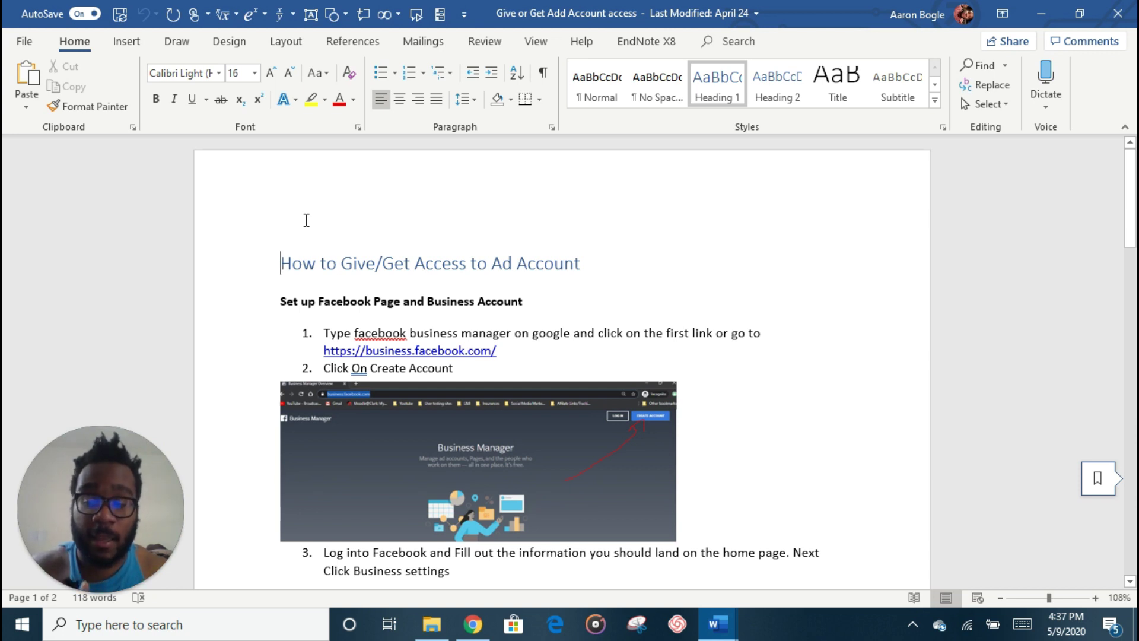
scroll(415, 285, "down", 3)
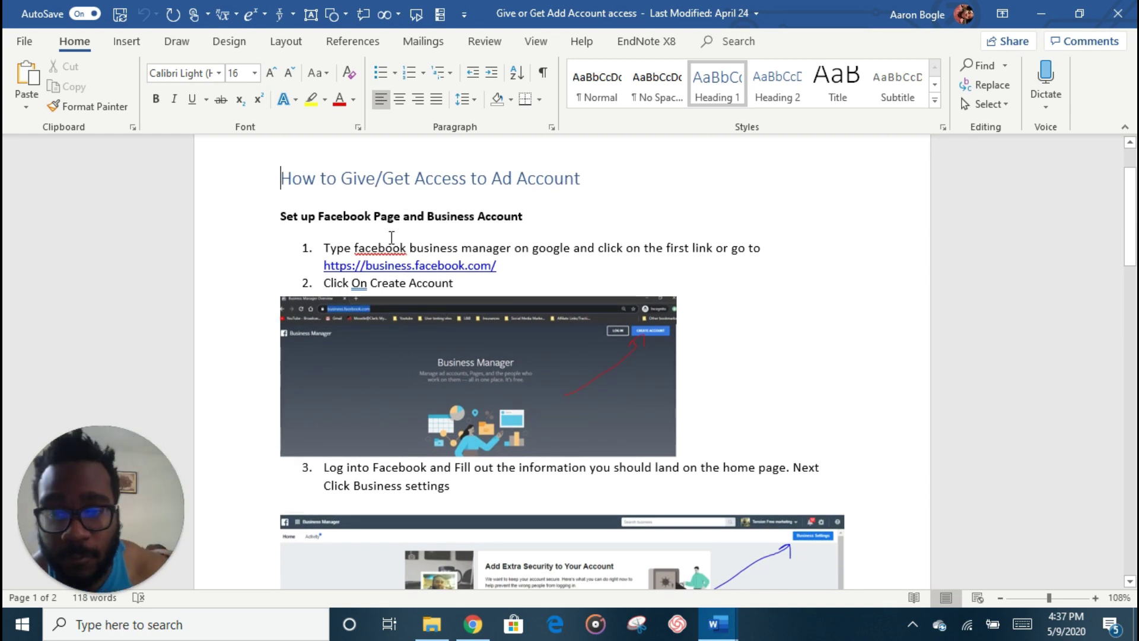
scroll(714, 300, "down", 1)
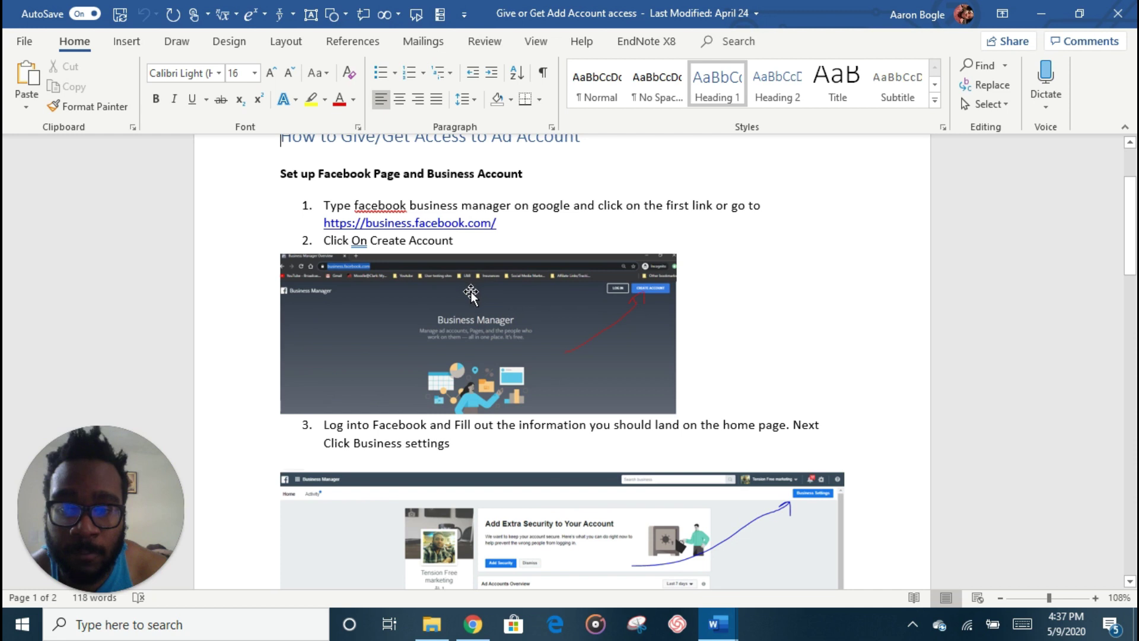
scroll(468, 291, "down", 1)
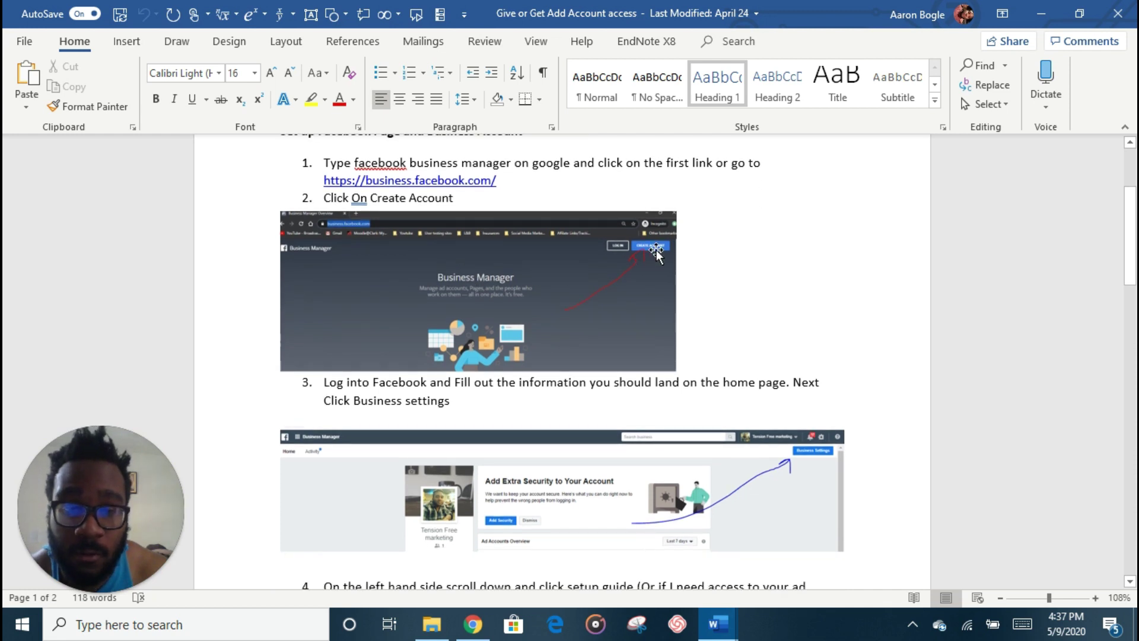
scroll(666, 293, "down", 2)
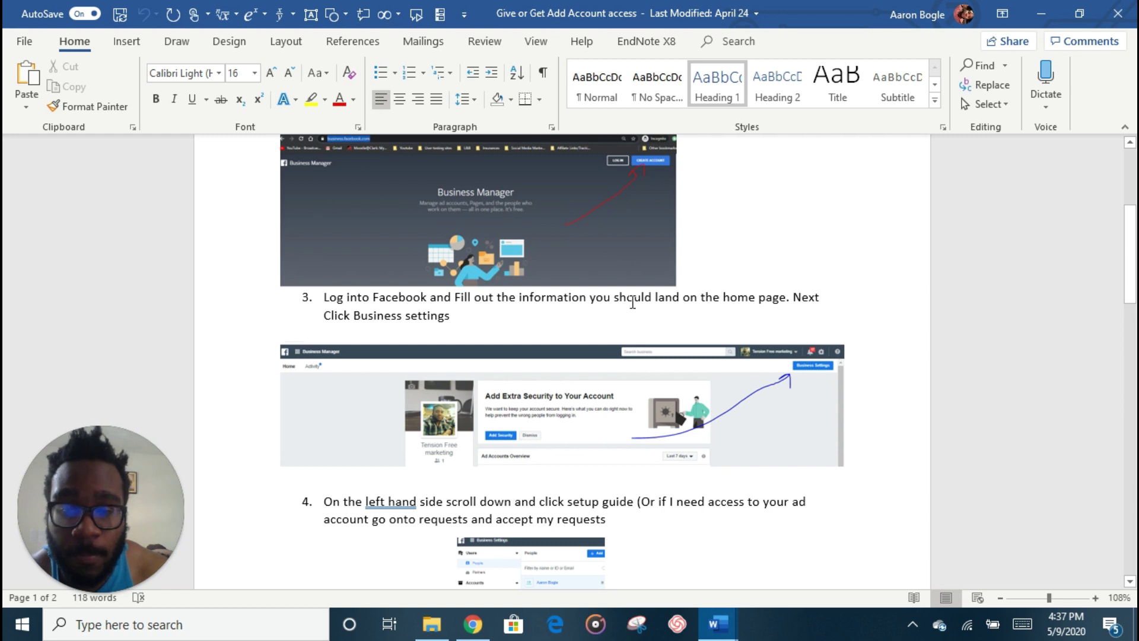
scroll(622, 304, "down", 1)
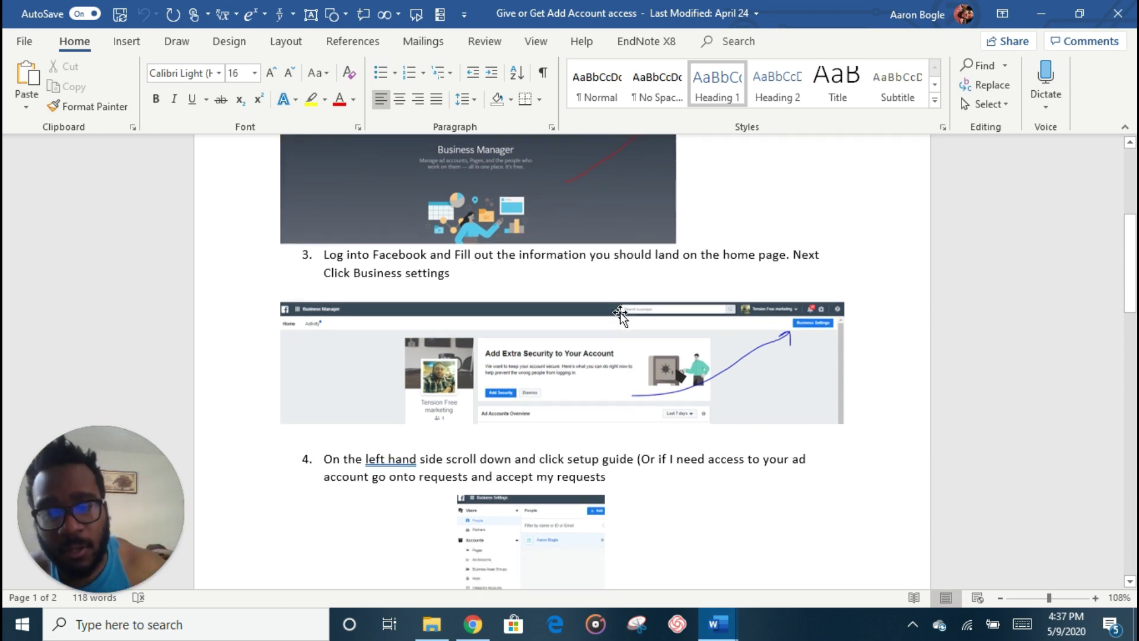
scroll(690, 255, "down", 1)
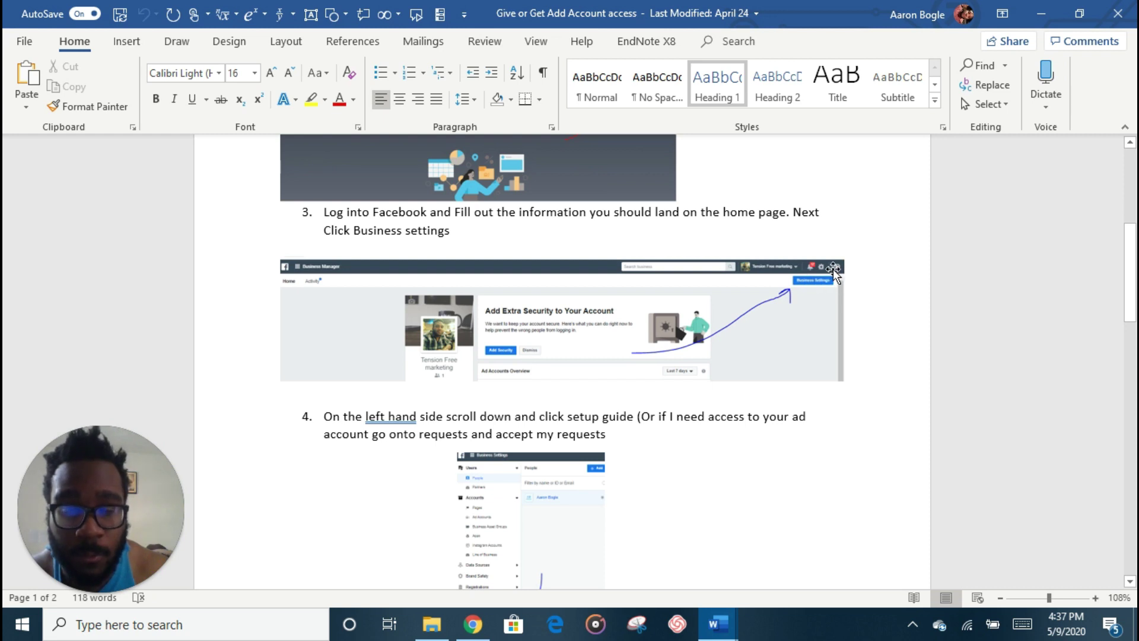
scroll(819, 275, "up", 1)
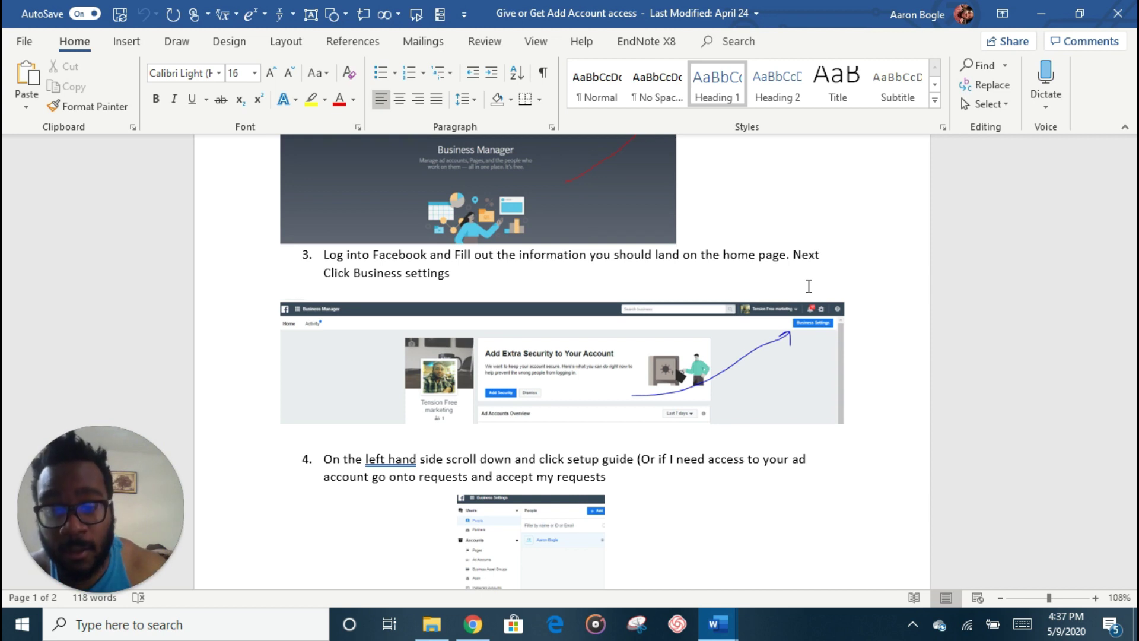
scroll(691, 402, "down", 1)
scroll(691, 402, "down", 4)
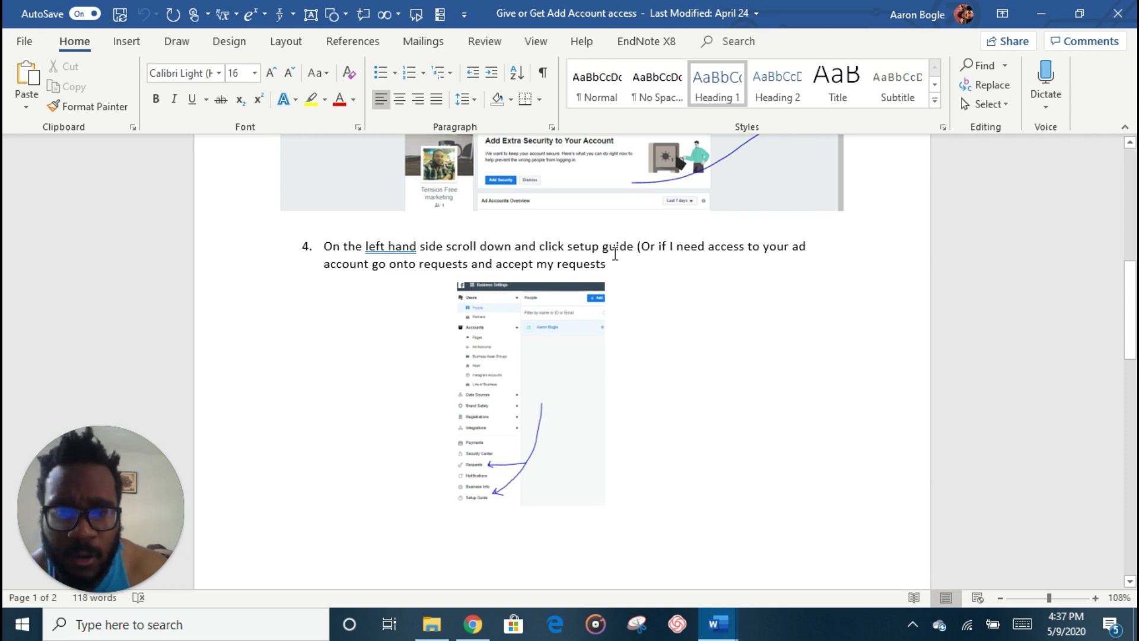
scroll(710, 269, "up", 2)
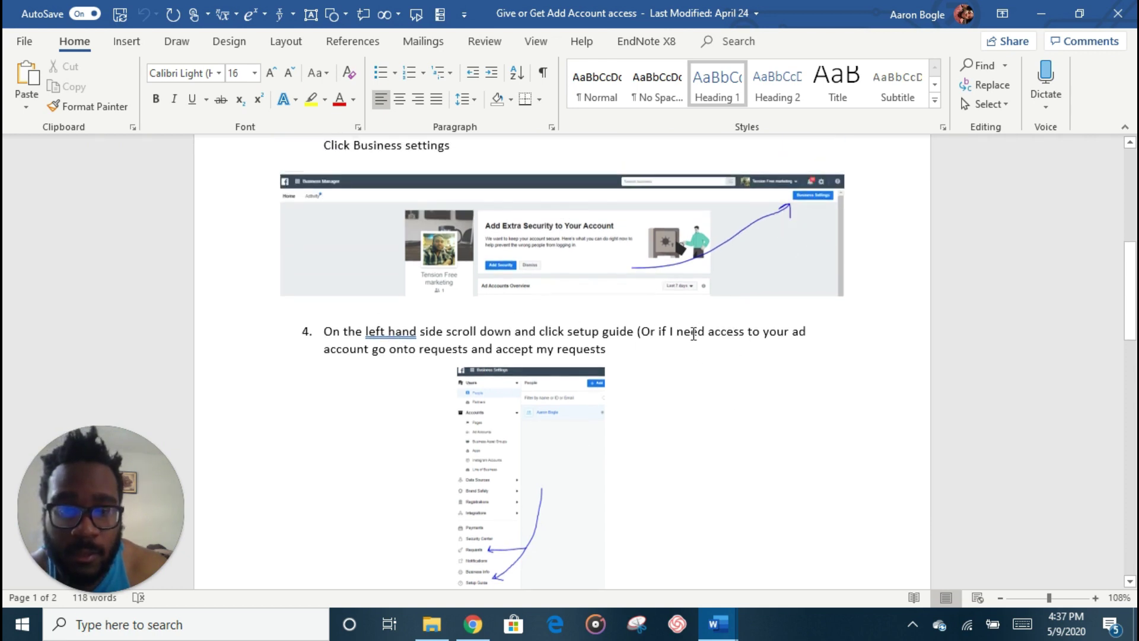
scroll(610, 328, "down", 1)
scroll(474, 380, "down", 1)
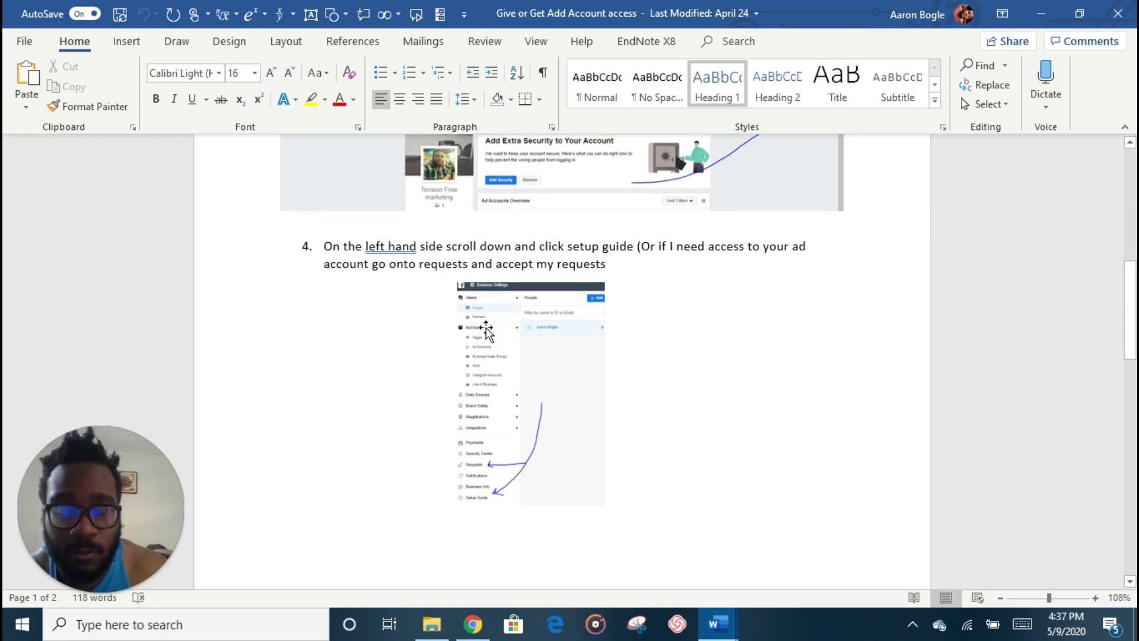
scroll(492, 353, "down", 1)
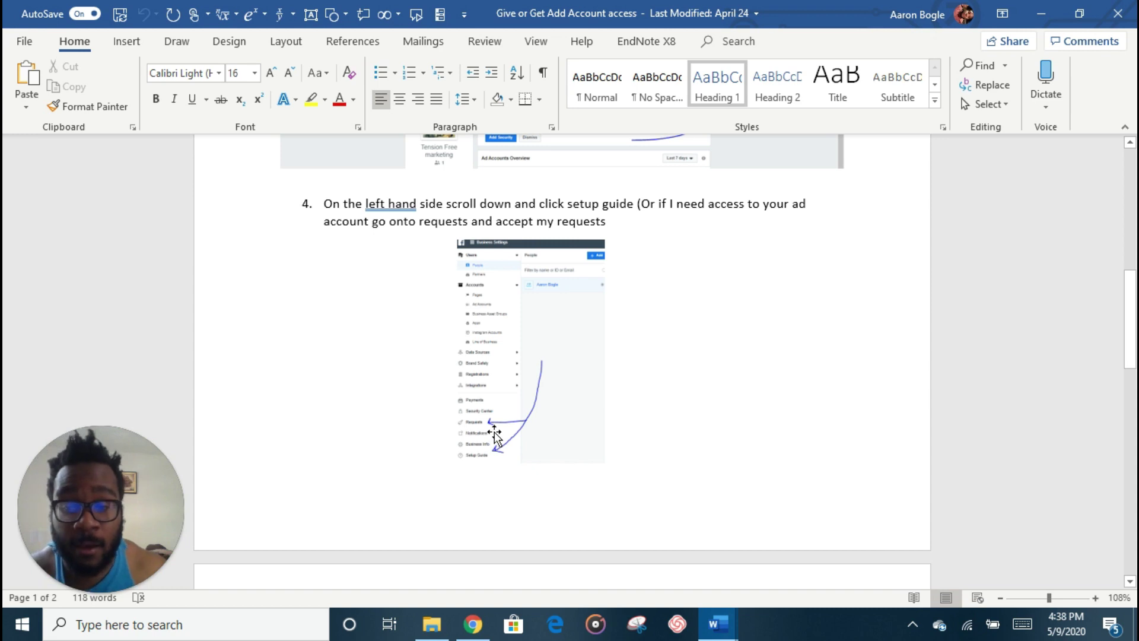
scroll(494, 434, "down", 7)
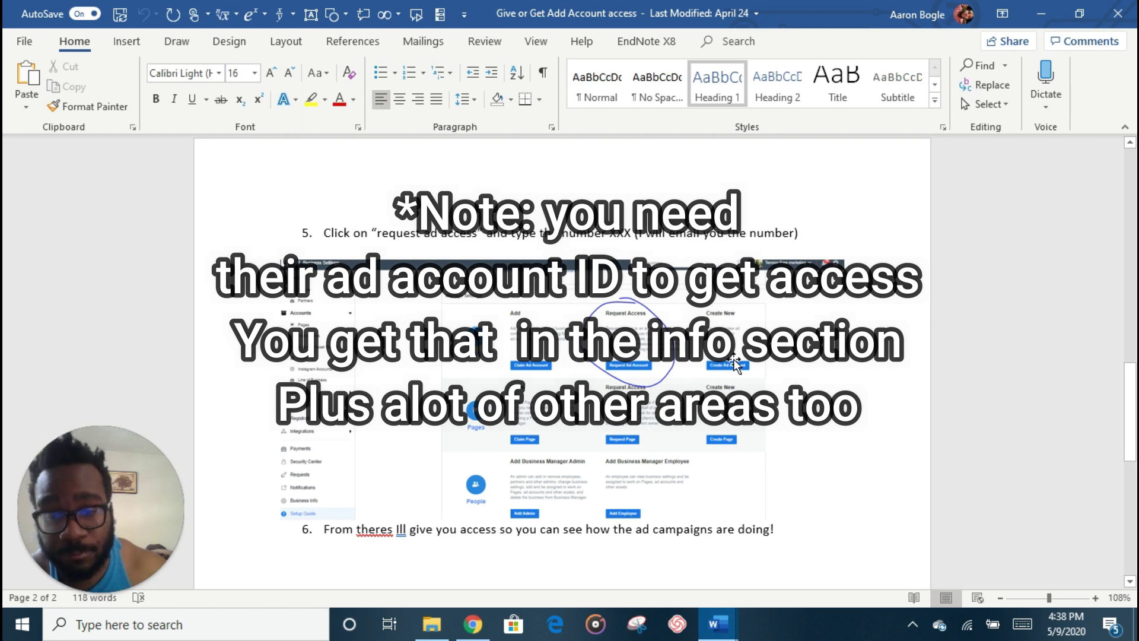
scroll(721, 405, "down", 3)
scroll(721, 406, "up", 5)
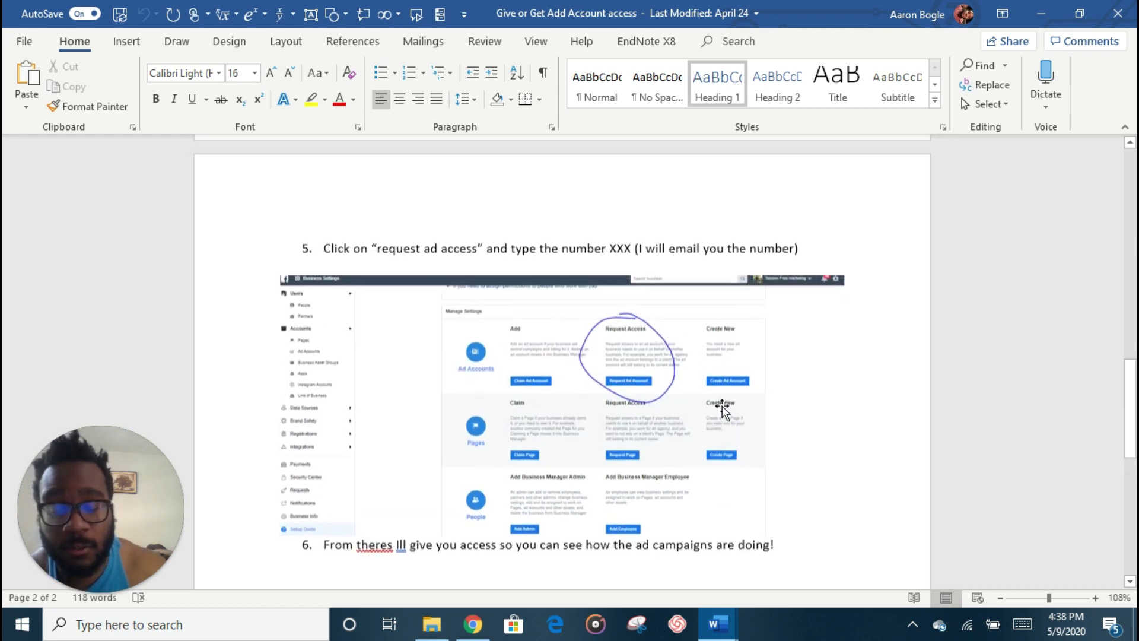
scroll(717, 405, "down", 2)
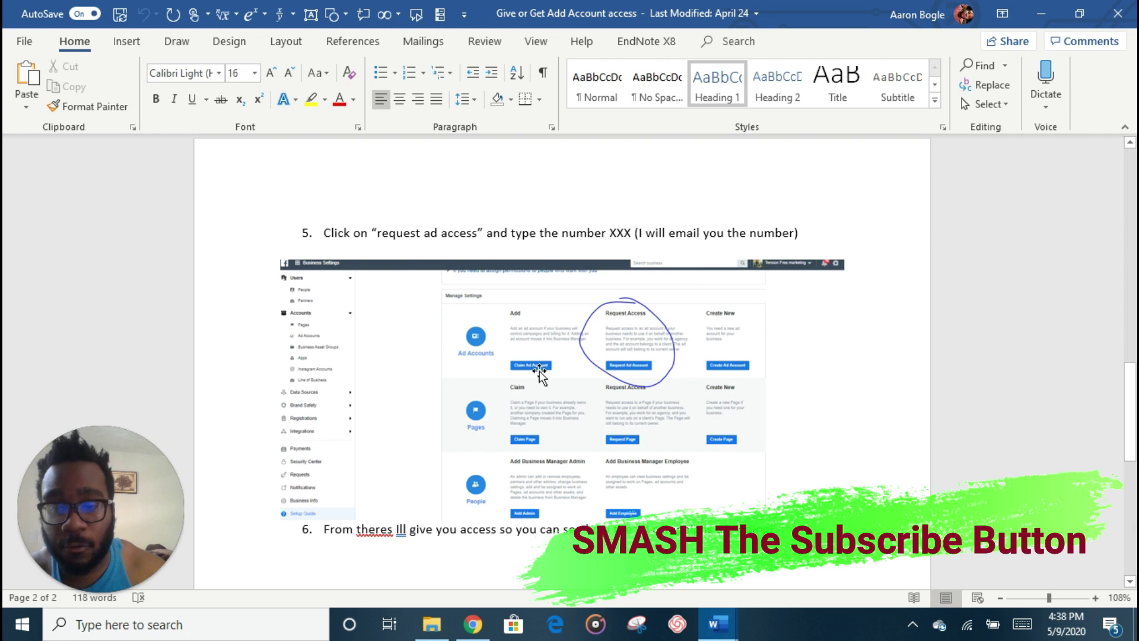
scroll(333, 377, "up", 1)
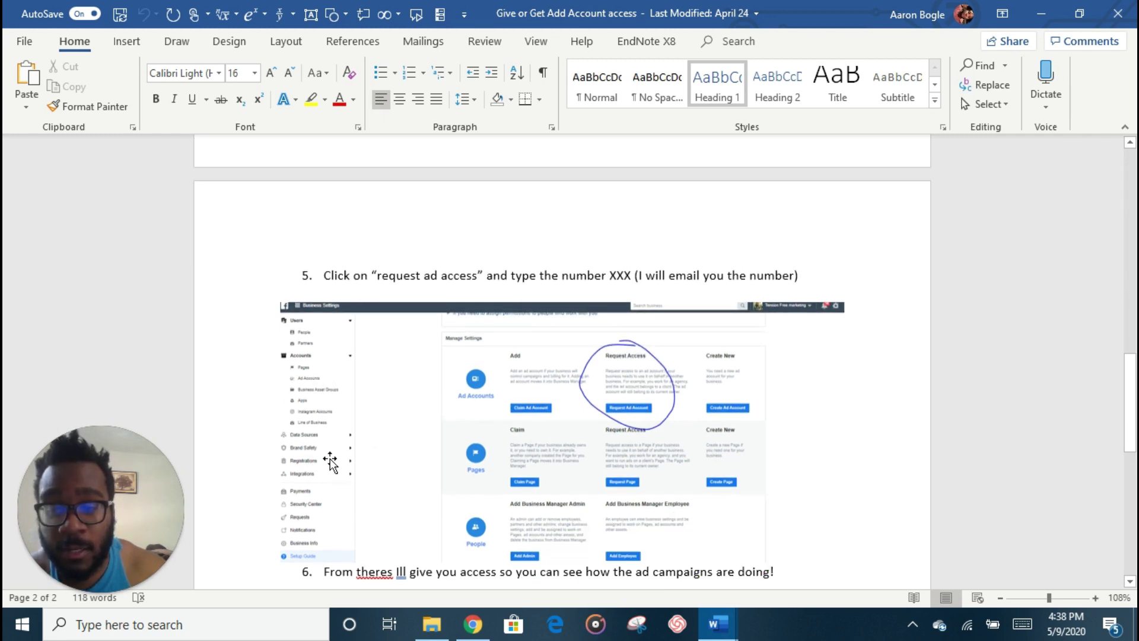
scroll(415, 481, "up", 1)
scroll(427, 483, "down", 2)
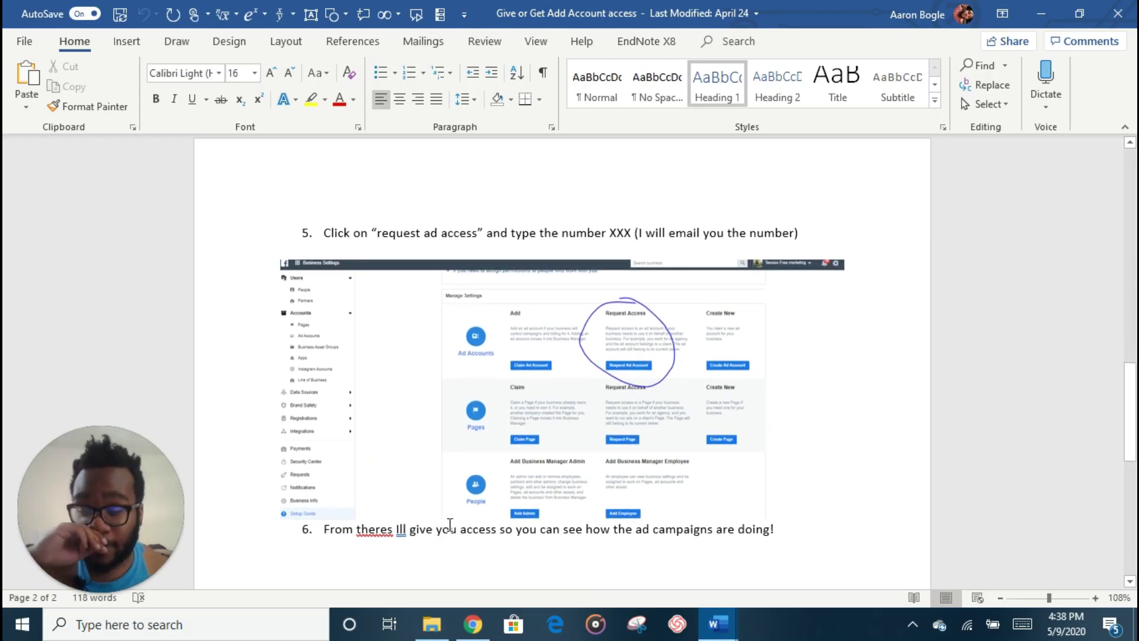
scroll(551, 498, "down", 1)
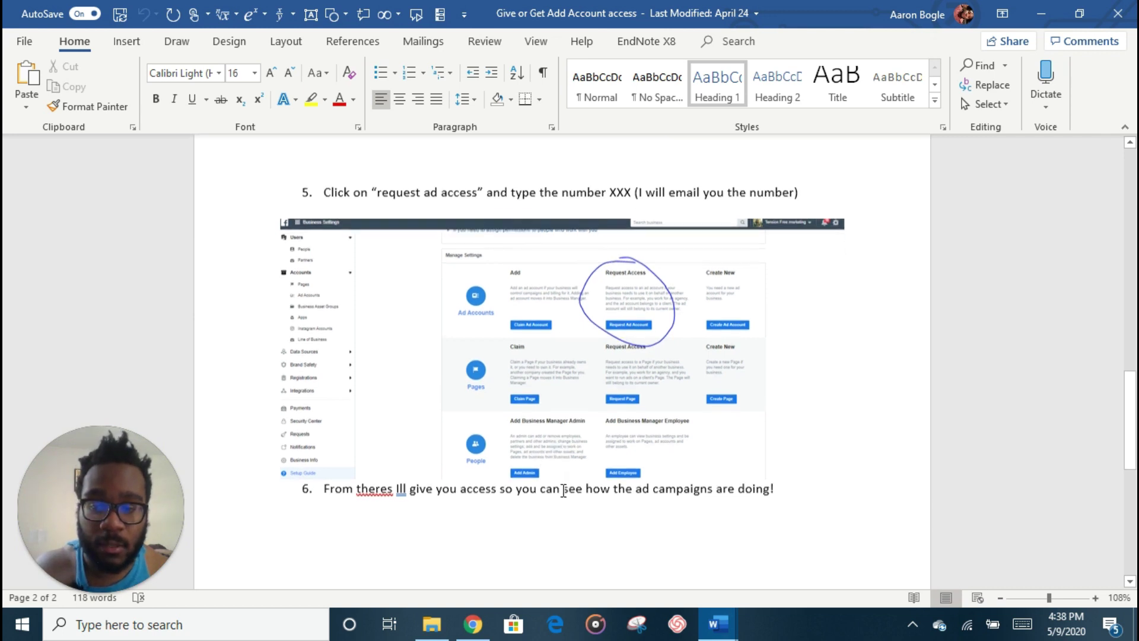
scroll(1046, 20, "up", 4)
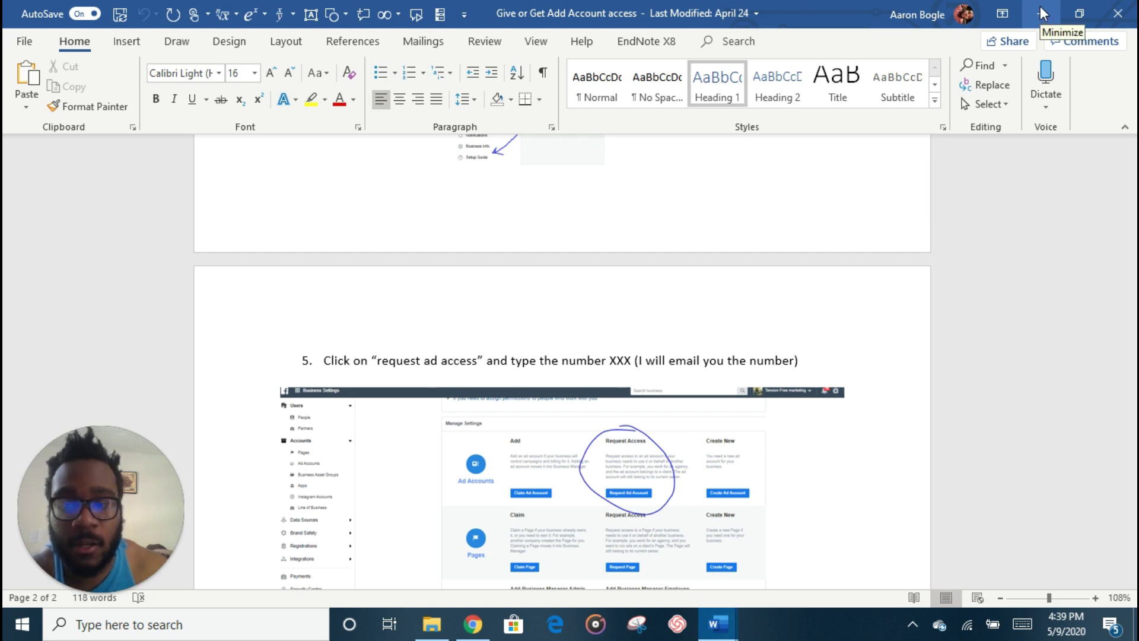
scroll(881, 285, "up", 2)
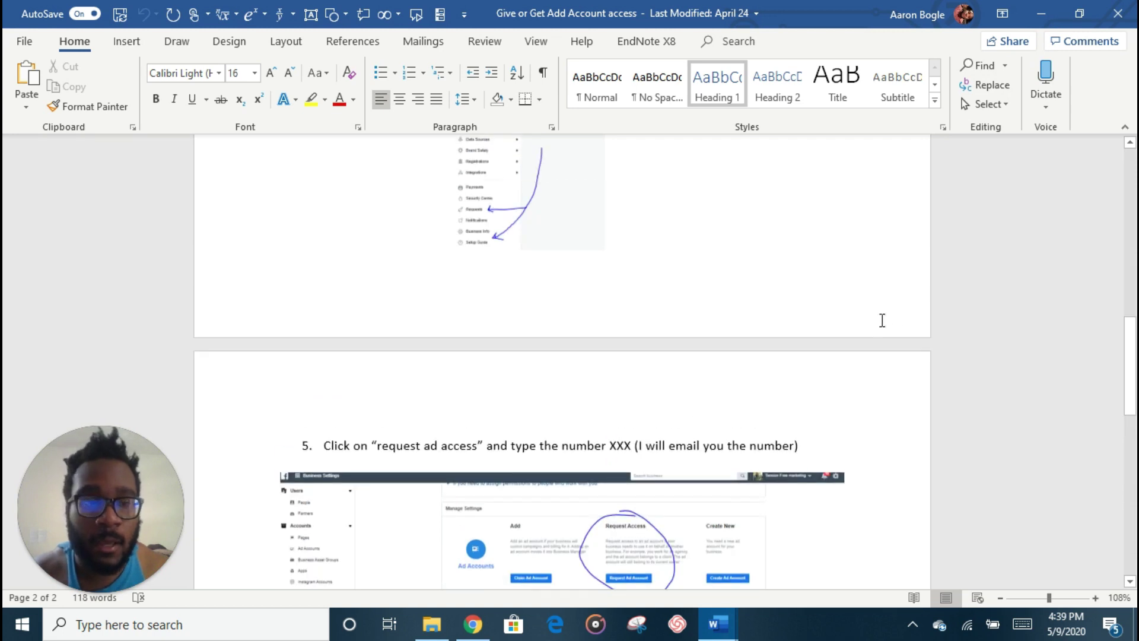
scroll(835, 334, "up", 1)
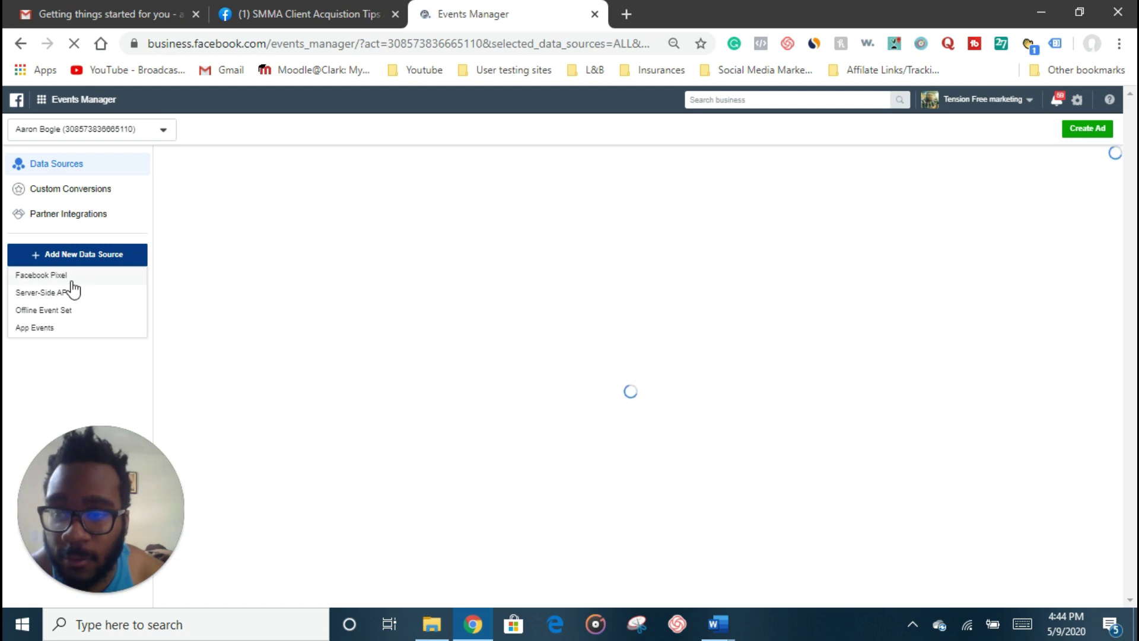
Step: Start adding a Facebook Pixel data source in Events Manager, then switch to the SMMA Facebook group tab
left_click(73, 284)
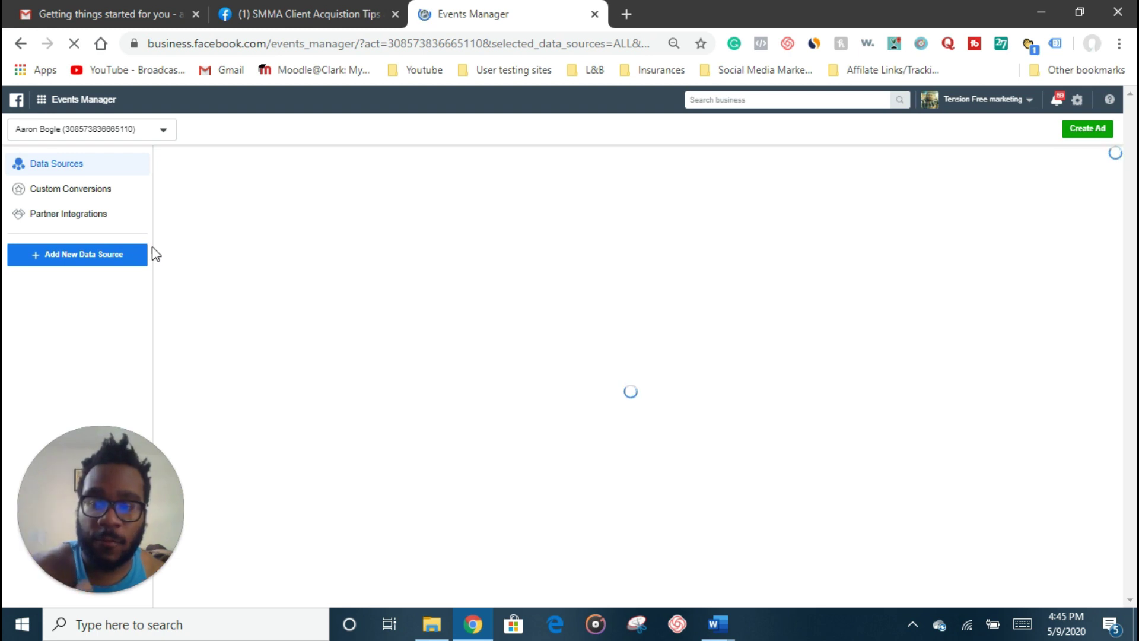
left_click(107, 254)
left_click(77, 276)
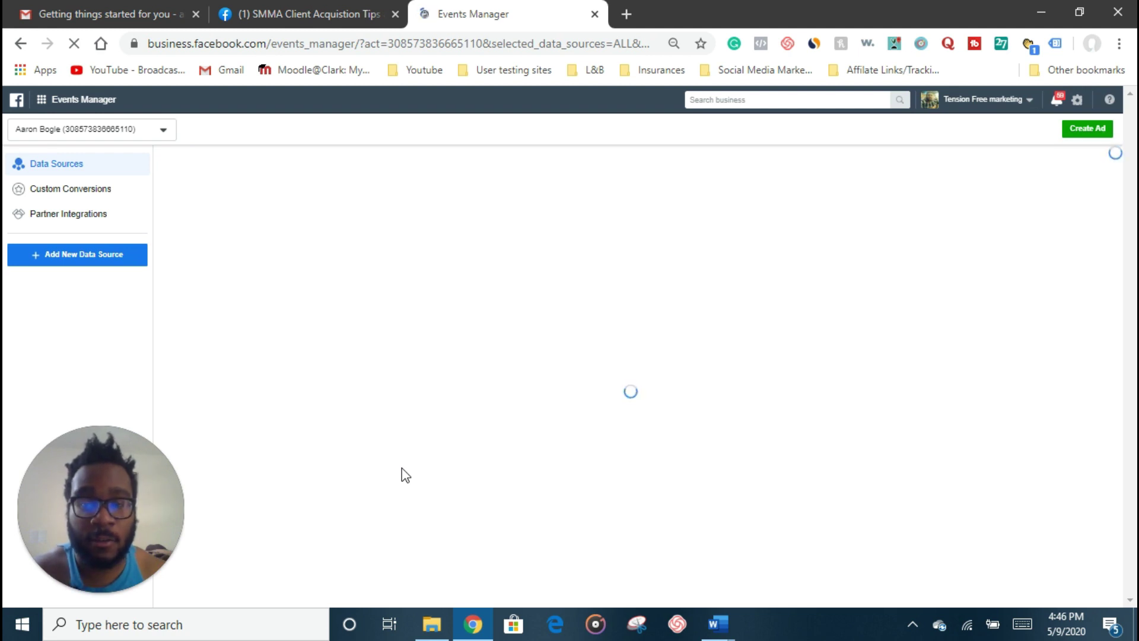
key("ctrl+shift+Tab")
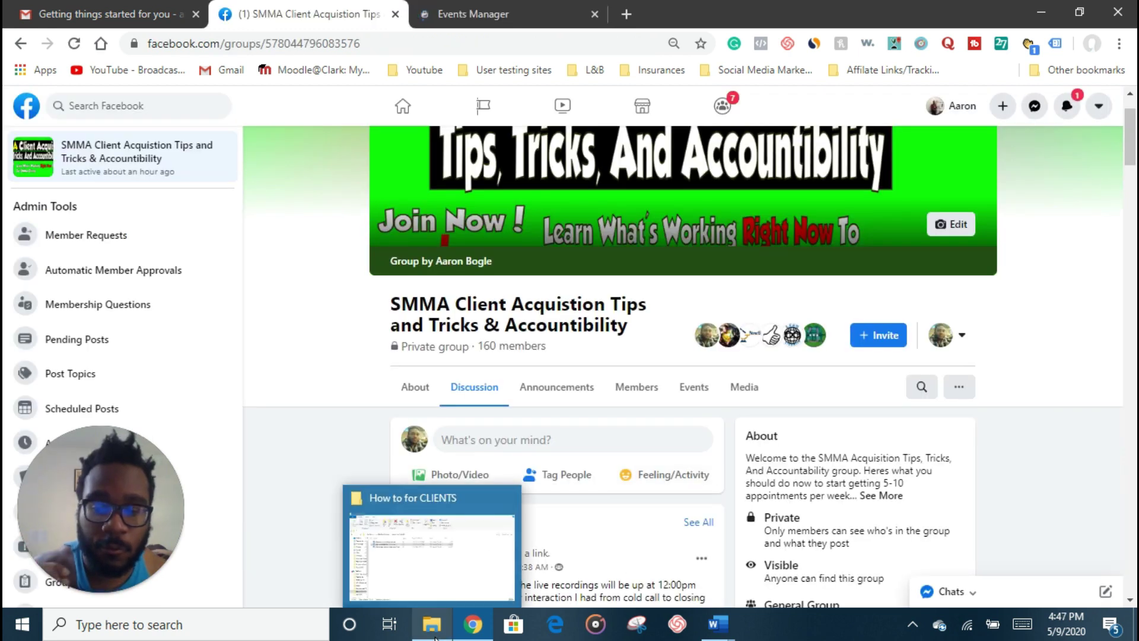
Step: Bring the How to for CLIENTS File Explorer window back in front of the Facebook group page
left_click(437, 602)
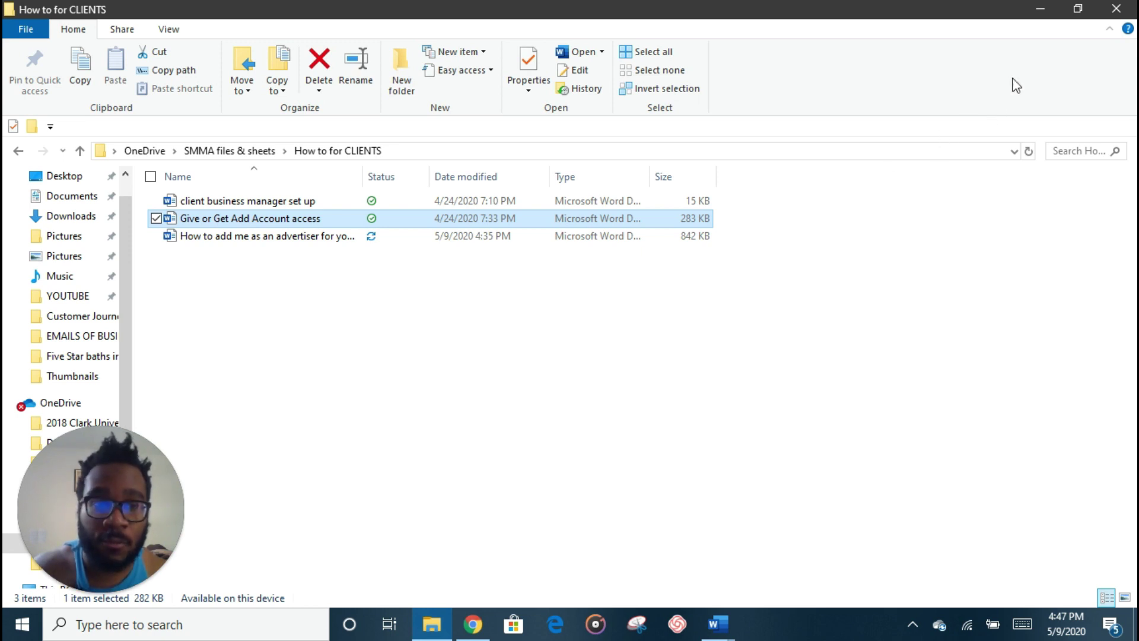
Step: Minimize the How to for CLIENTS folder window to return to the SMMA Facebook group page
left_click(1041, 9)
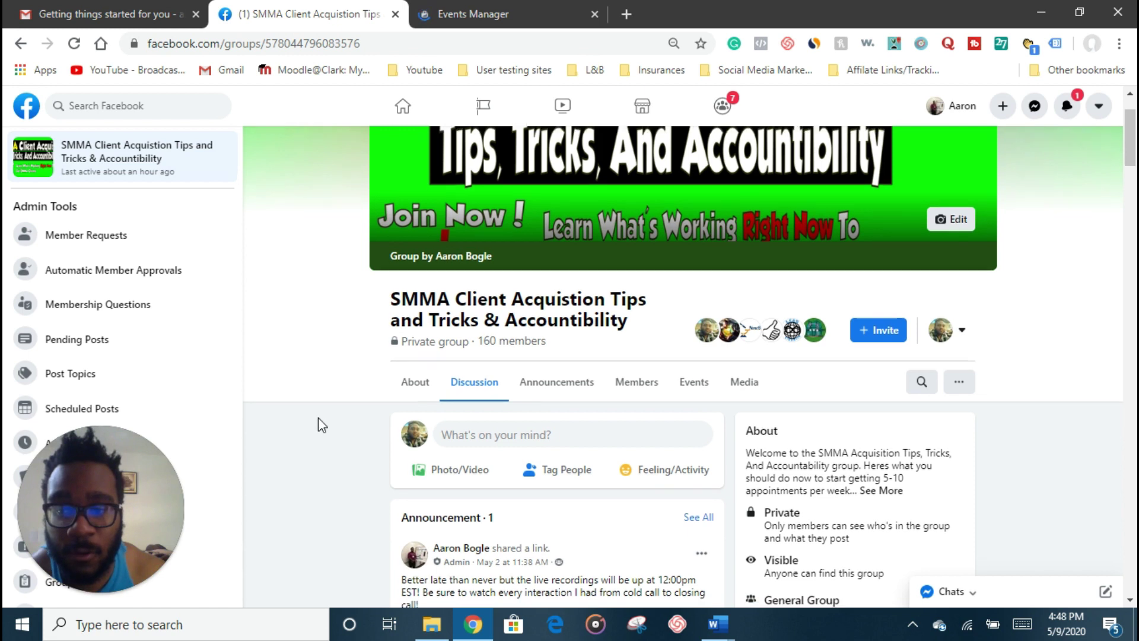
scroll(318, 422, "down", 3)
scroll(318, 422, "up", 1)
scroll(330, 438, "up", 1)
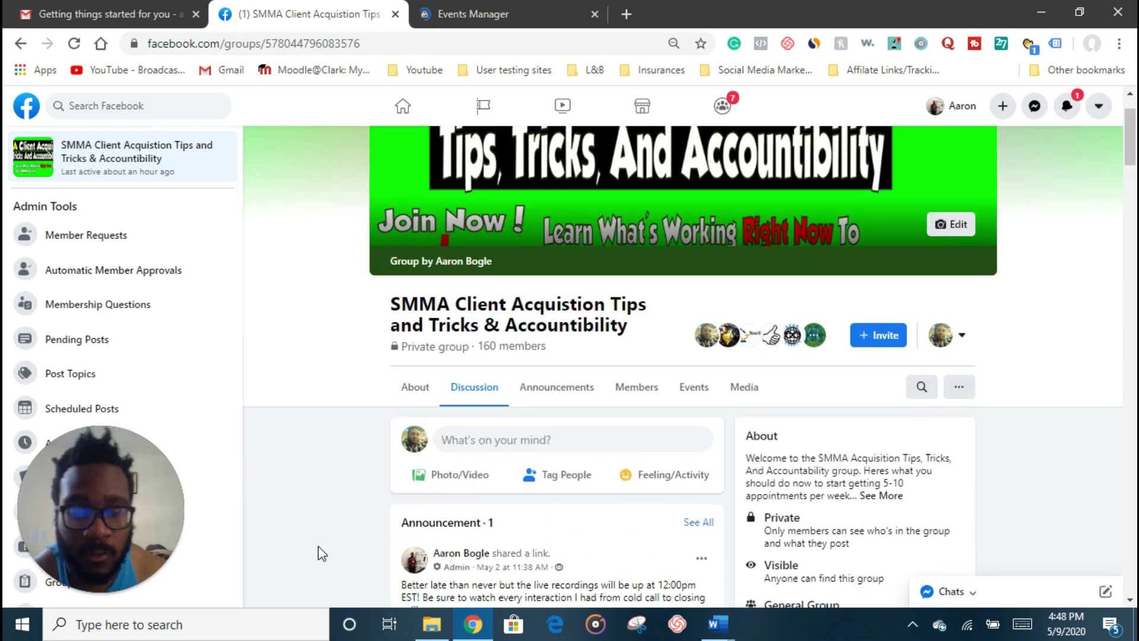
left_click(428, 627)
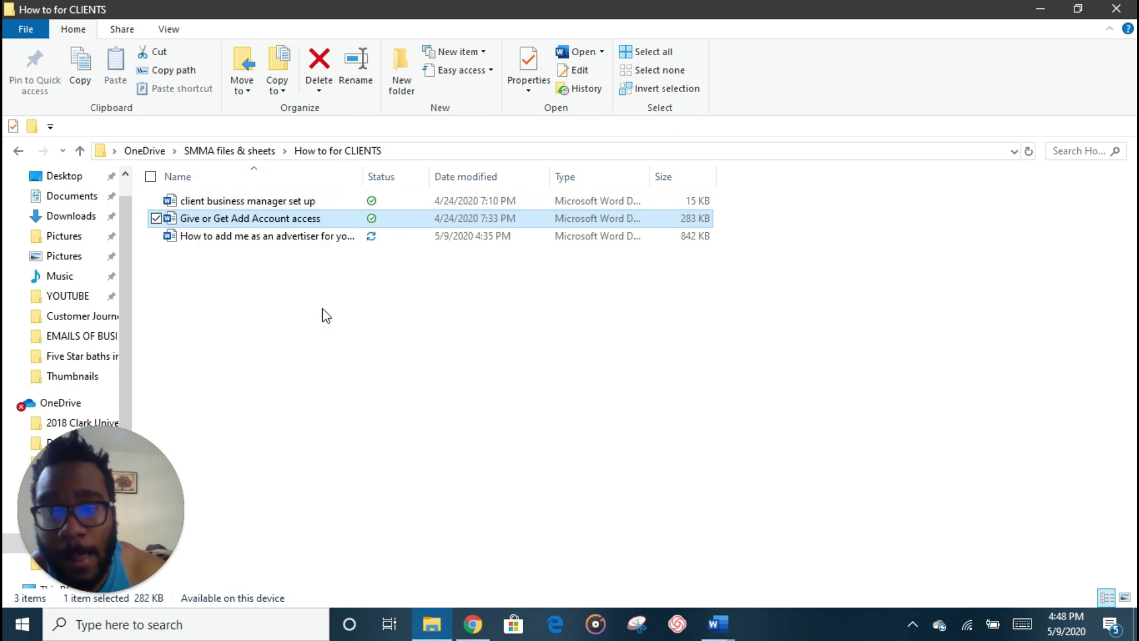
left_click(1038, 6)
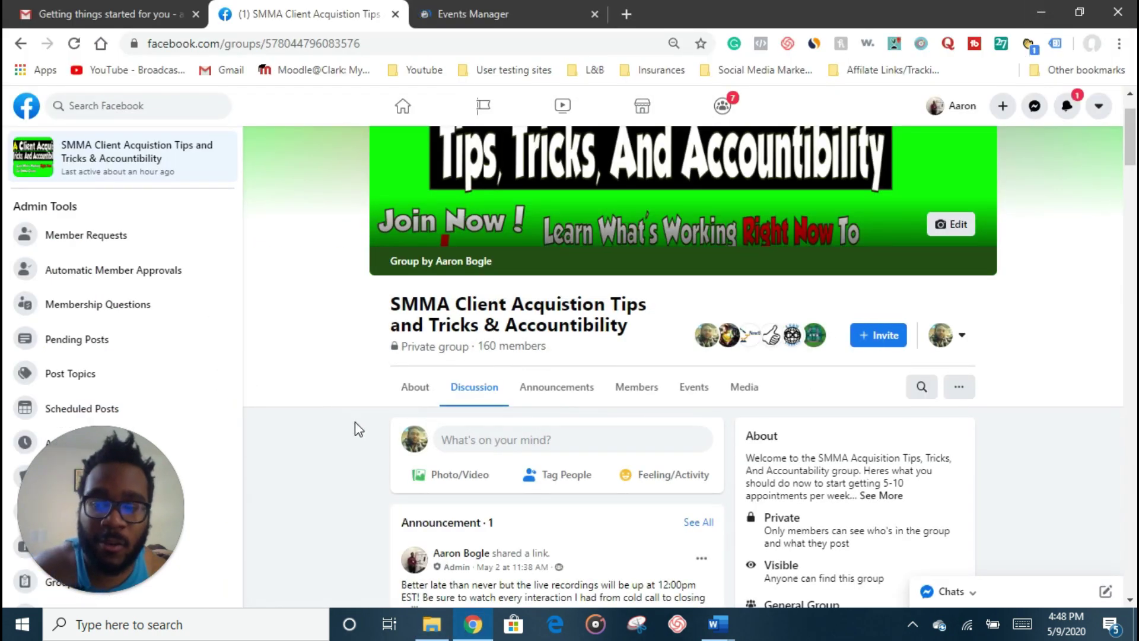